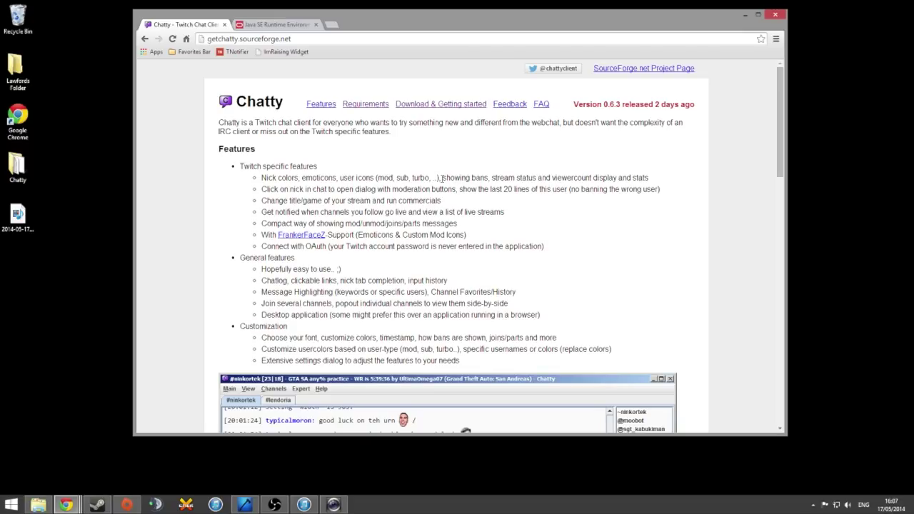
Review Chatty's features, requirements and download options, including the Java SE Runtime Environment 7 download page, and return to the Chatty page
{"action": "scroll", "coordinate": [243, 250], "scroll_direction": "down", "scroll_amount": 2}
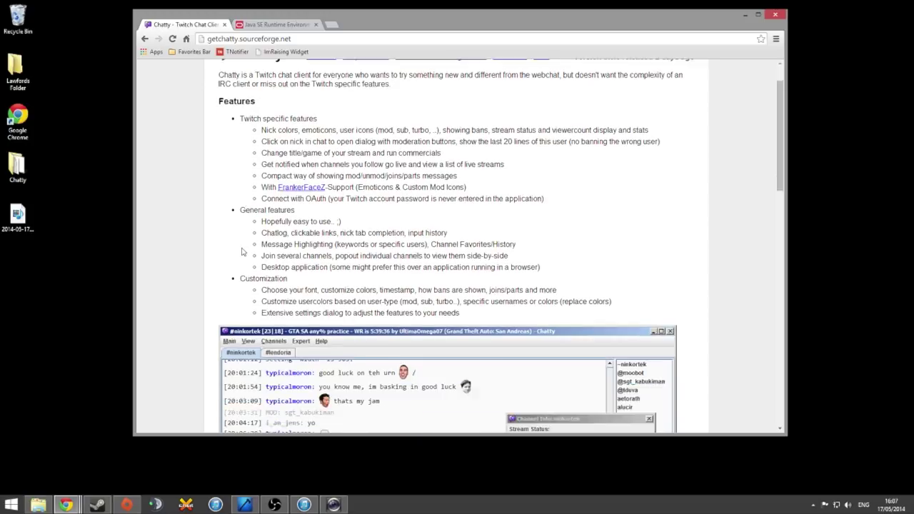
{"action": "scroll", "coordinate": [243, 250], "scroll_direction": "down", "scroll_amount": 4}
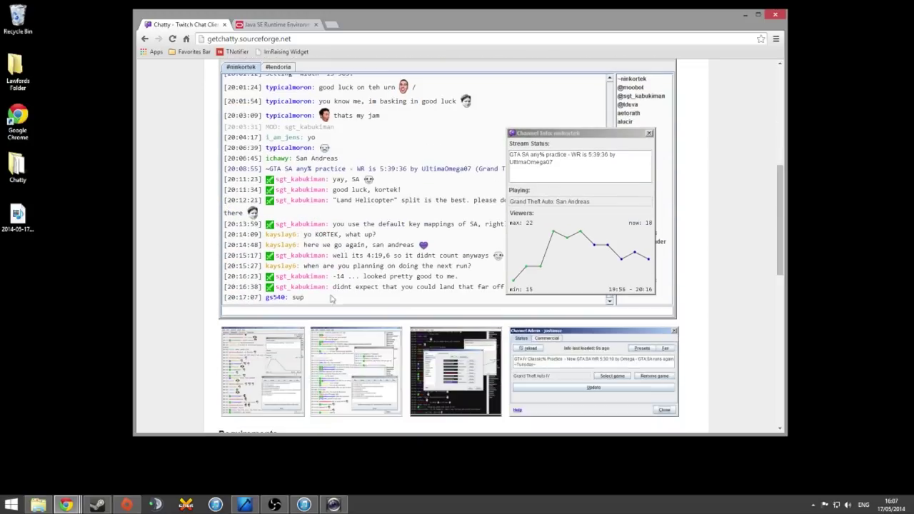
{"action": "scroll", "coordinate": [220, 250], "scroll_direction": "down", "scroll_amount": 2}
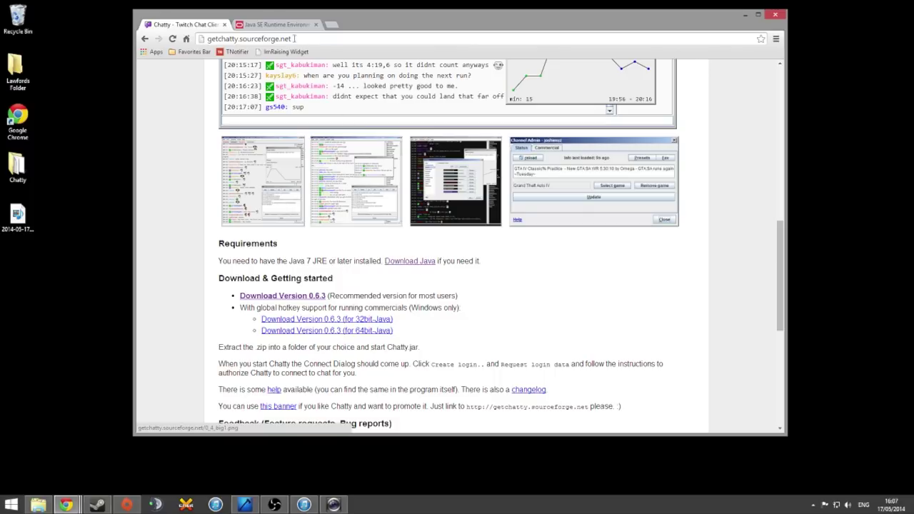
{"action": "left_click", "coordinate": [278, 25]}
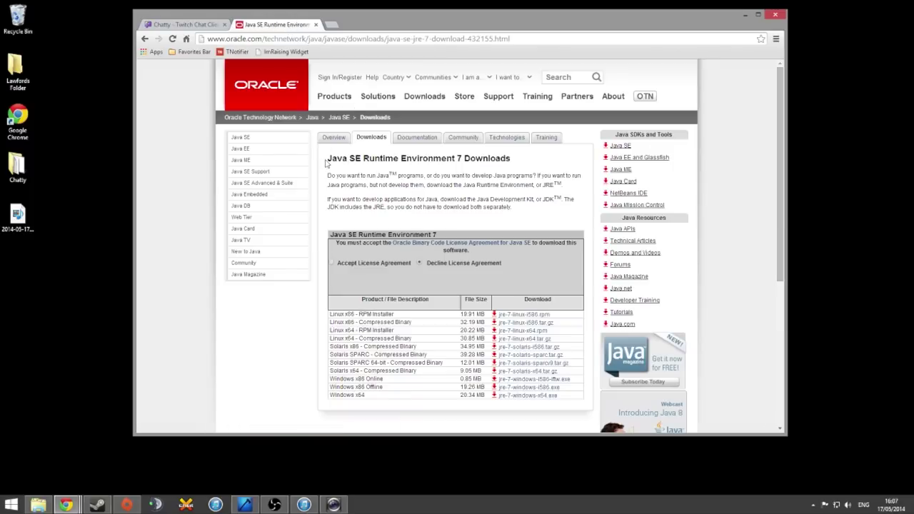
{"action": "left_click_drag", "start_coordinate": [328, 159], "coordinate": [513, 160]}
{"action": "left_click", "coordinate": [510, 160]}
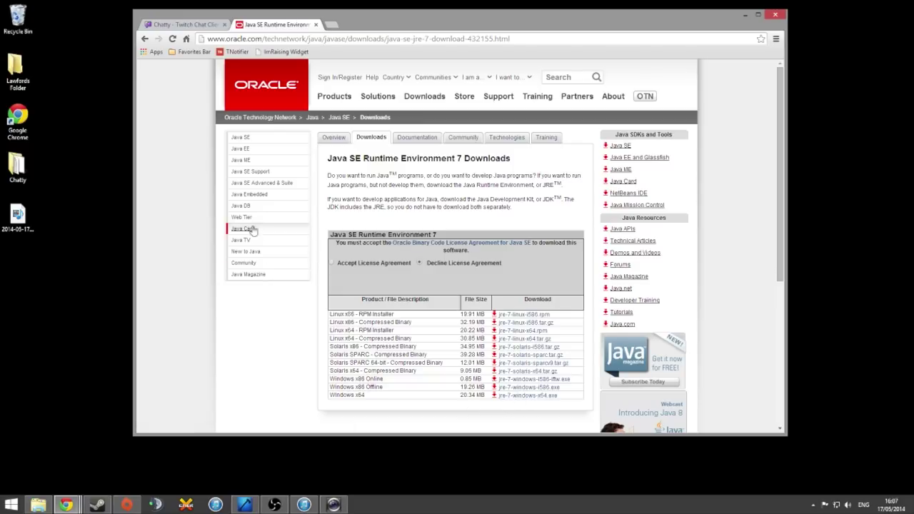
{"action": "left_click", "coordinate": [175, 25]}
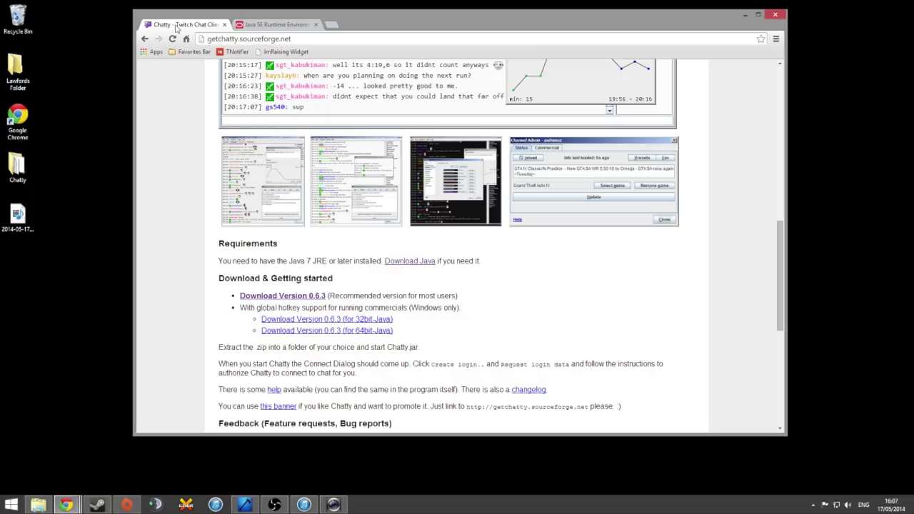
Download the recommended Chatty version 0.6.3, open the Chatty_0.6.3.zip archive and dismiss the WinRAR purchase notice
{"action": "left_click", "coordinate": [287, 299]}
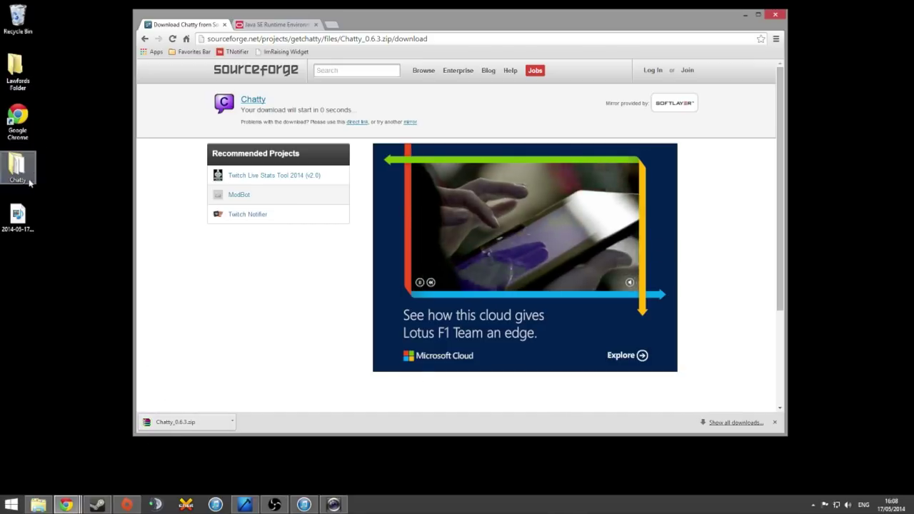
{"action": "left_click", "coordinate": [175, 422]}
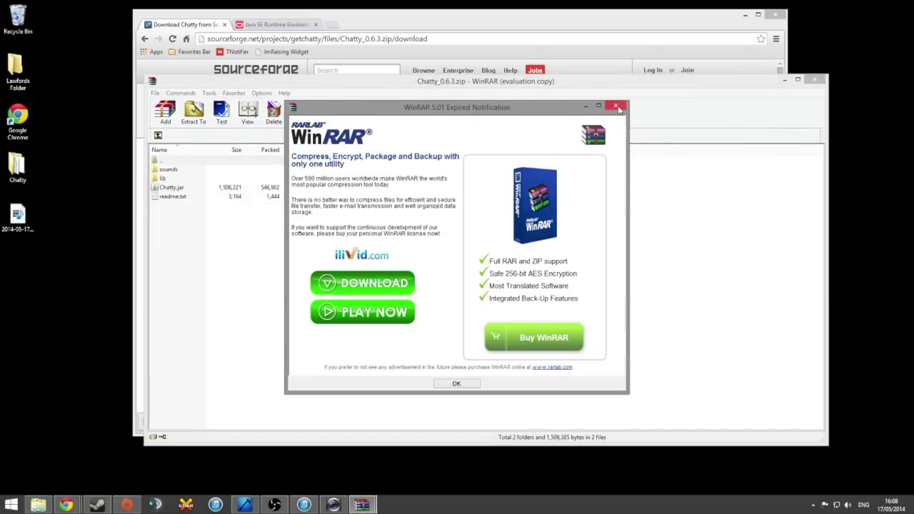
{"action": "left_click", "coordinate": [616, 106]}
{"action": "left_click_drag", "start_coordinate": [465, 84], "coordinate": [441, 96]}
{"action": "right_click", "coordinate": [30, 285]}
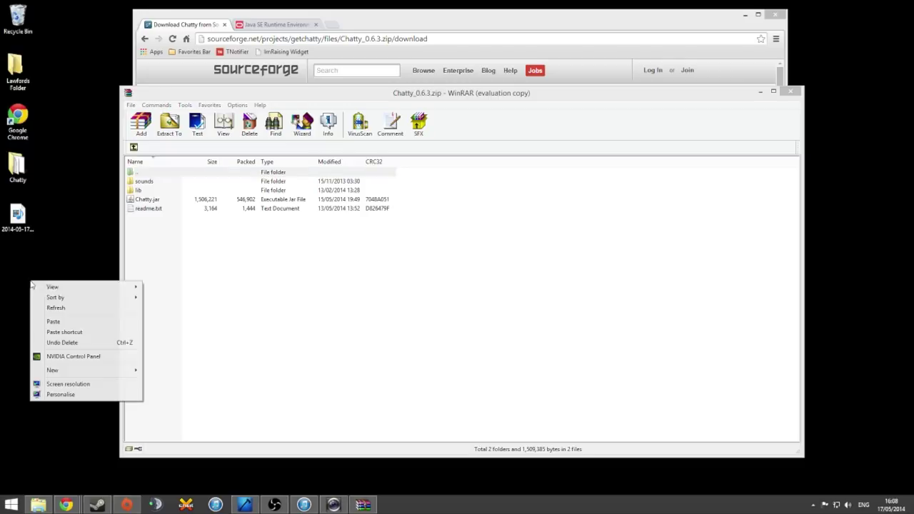
{"action": "mouse_move", "coordinate": [79, 373]}
{"action": "left_click", "coordinate": [176, 367]}
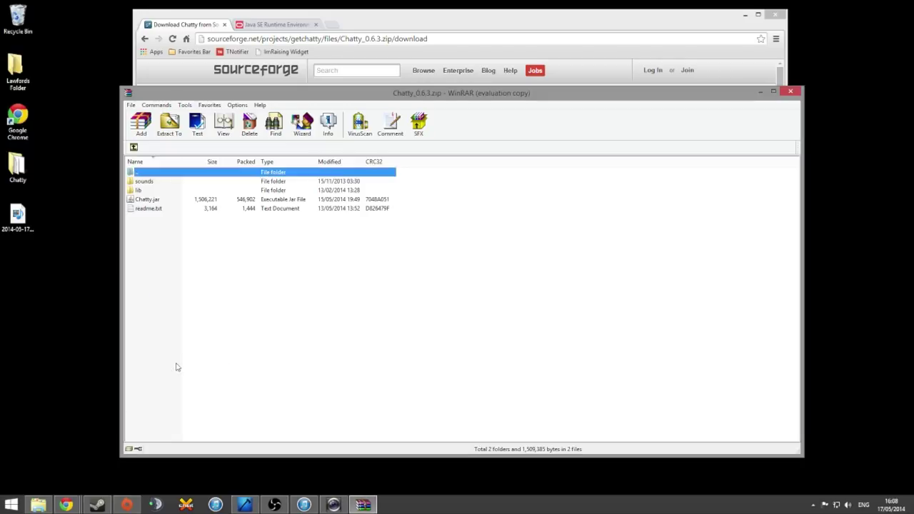
Create a new folder named Chatty1 on the desktop
{"action": "right_click", "coordinate": [63, 337]}
{"action": "mouse_move", "coordinate": [124, 429]}
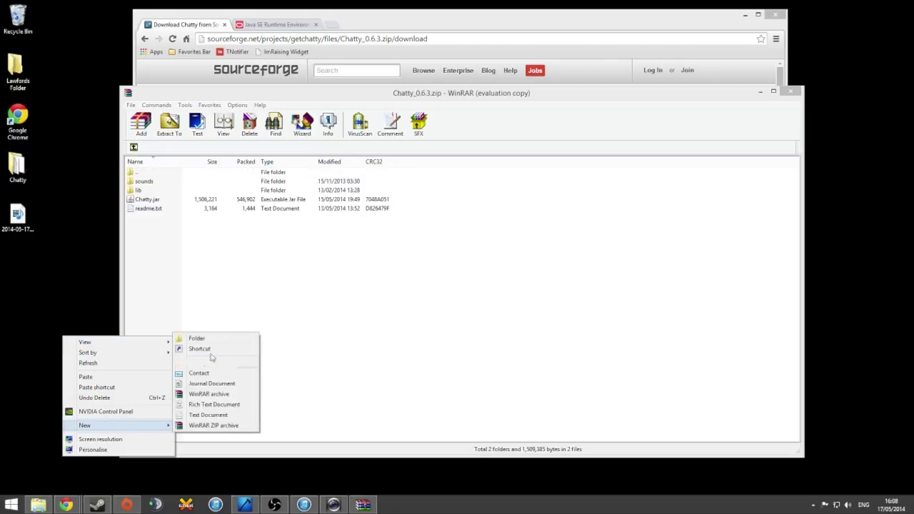
{"action": "left_click", "coordinate": [210, 340]}
{"action": "type", "text": "Ch"}
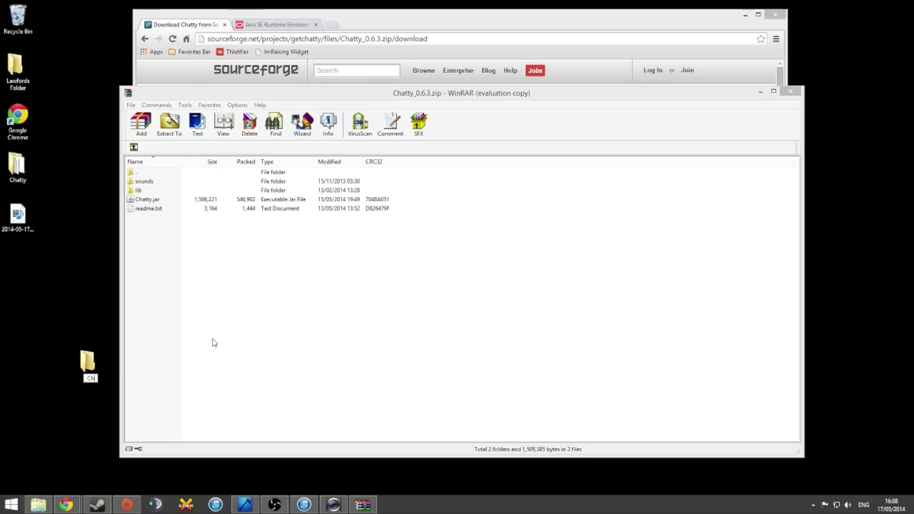
{"action": "type", "text": "atty1"}
{"action": "key", "text": "Return"}
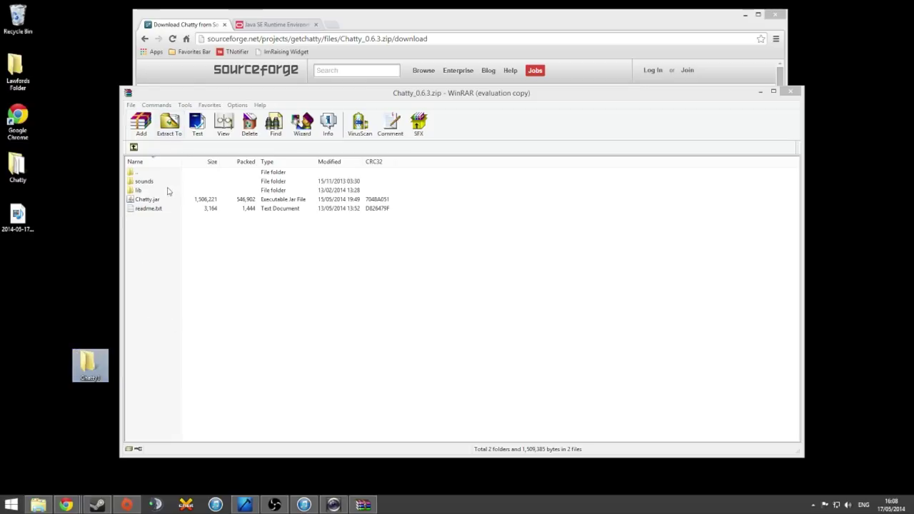
Extract the contents of the Chatty_0.6.3.zip archive into the Chatty1 folder on the desktop
{"action": "left_click", "coordinate": [168, 190]}
{"action": "left_click", "coordinate": [169, 125]}
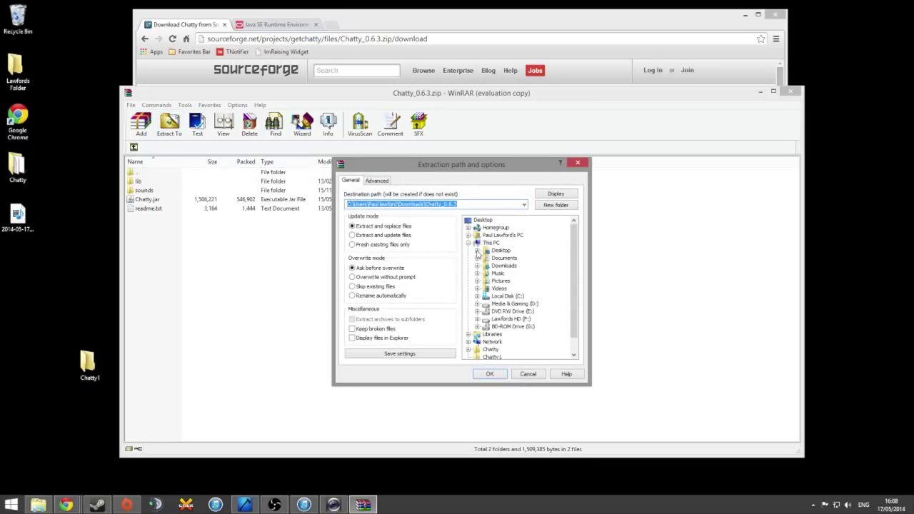
{"action": "left_click", "coordinate": [477, 251]}
{"action": "left_click", "coordinate": [508, 266]}
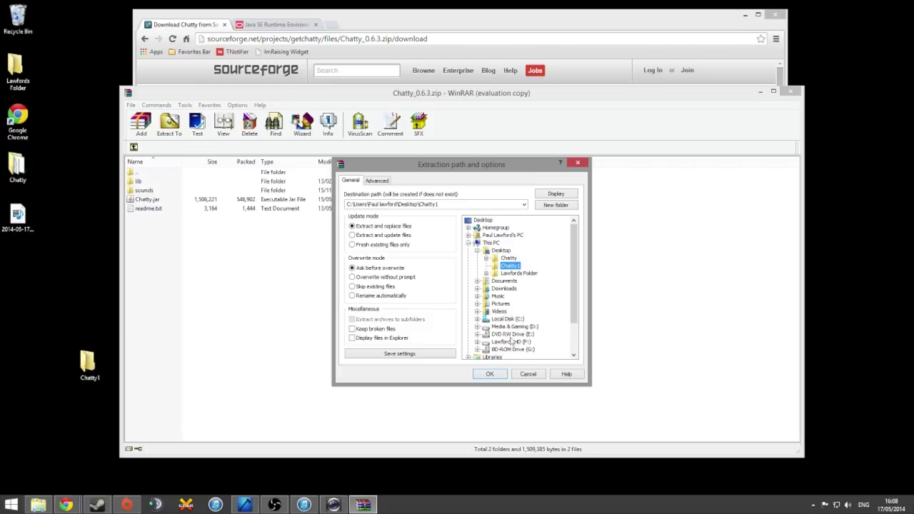
{"action": "left_click", "coordinate": [491, 374]}
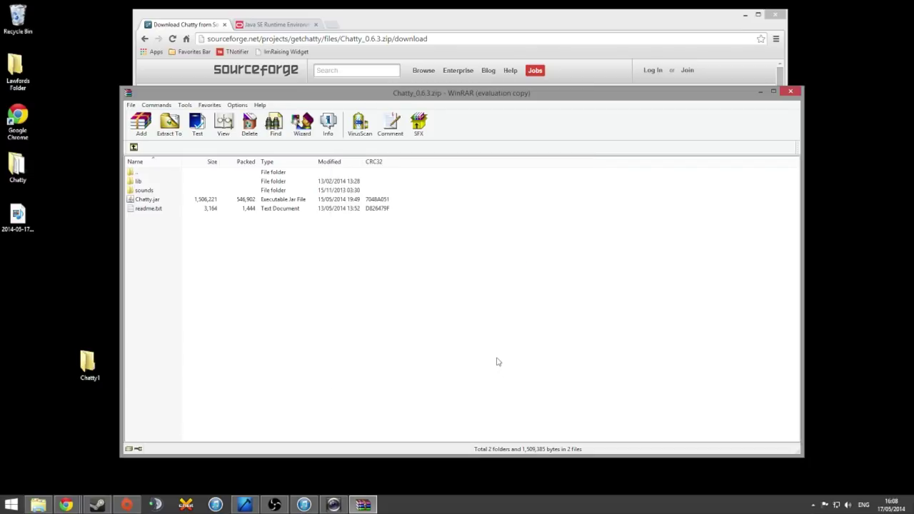
Check the extracted files in the Chatty1 folder and close the archive, folder and browser windows
{"action": "double_click", "coordinate": [91, 365]}
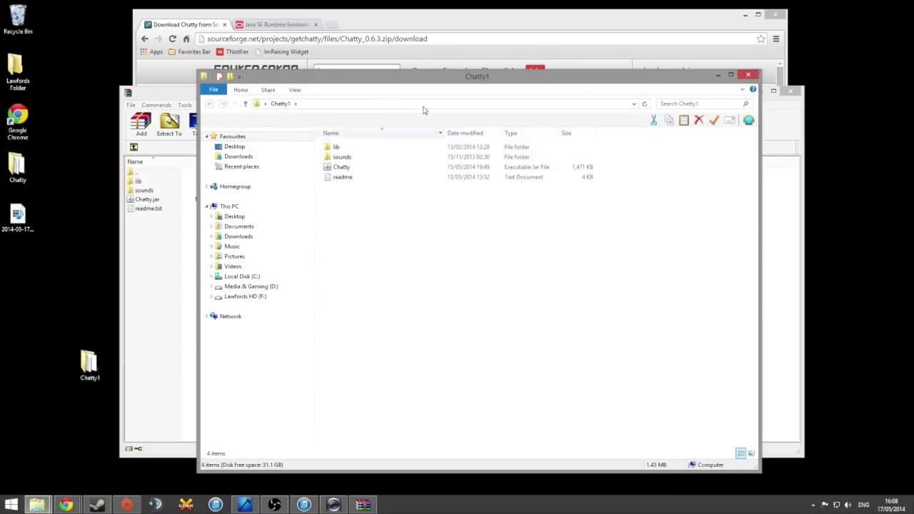
{"action": "left_click", "coordinate": [791, 91]}
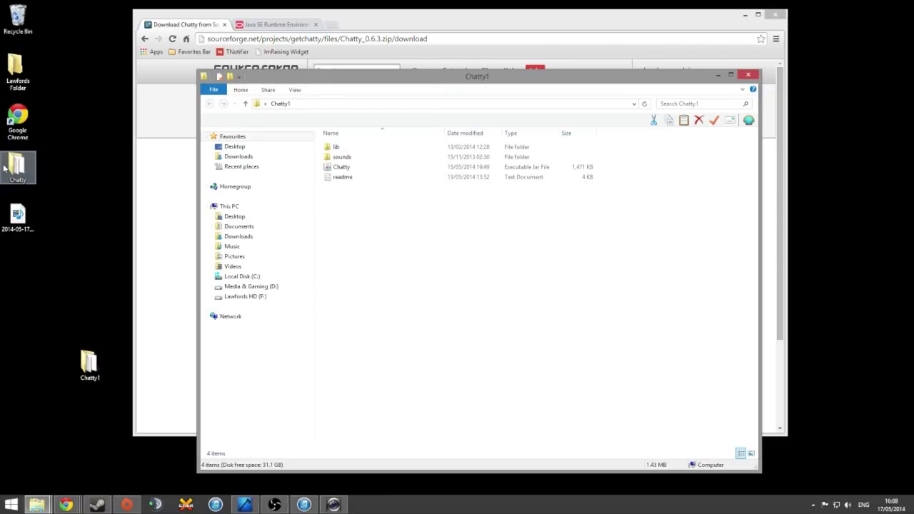
{"action": "left_click", "coordinate": [748, 74]}
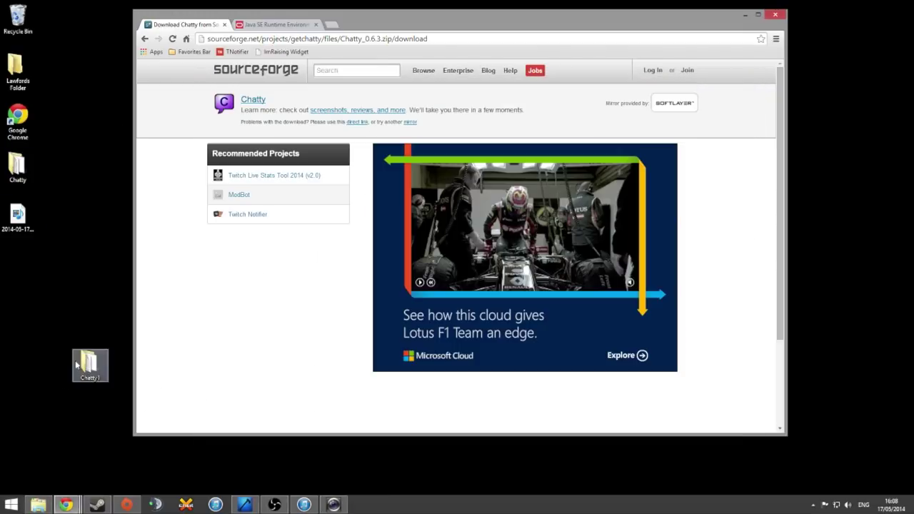
{"action": "left_click", "coordinate": [779, 15]}
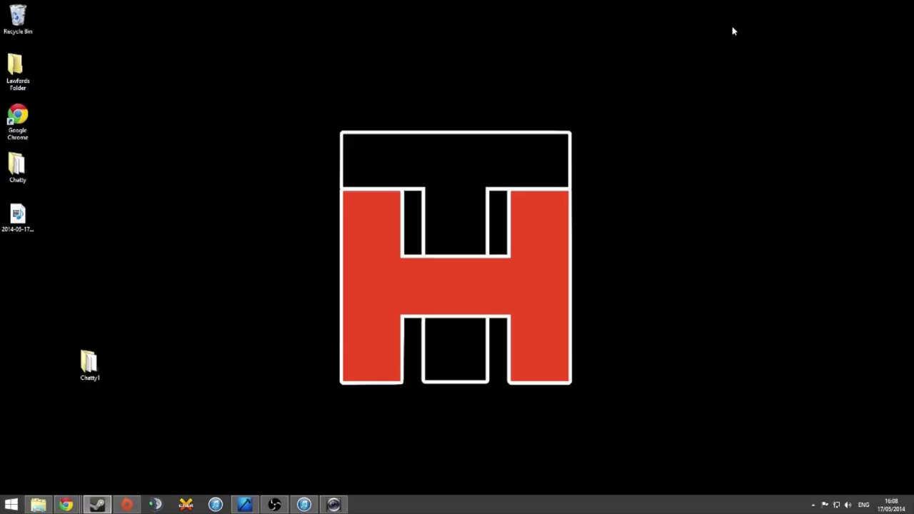
Launch the Chatty executable jar from the desktop's Chatty folder and move its window to the middle of the desktop with the folder minimized
{"action": "double_click", "coordinate": [14, 166]}
{"action": "left_click", "coordinate": [375, 183]}
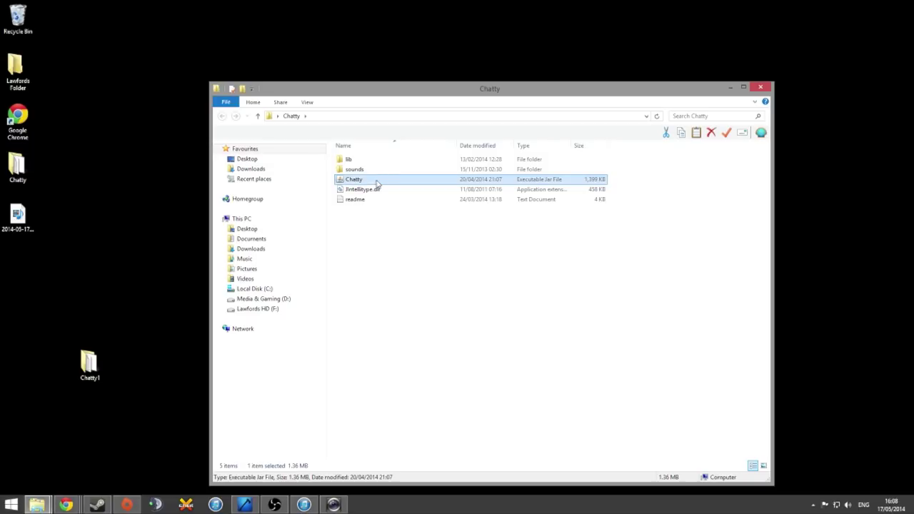
{"action": "left_click", "coordinate": [731, 87]}
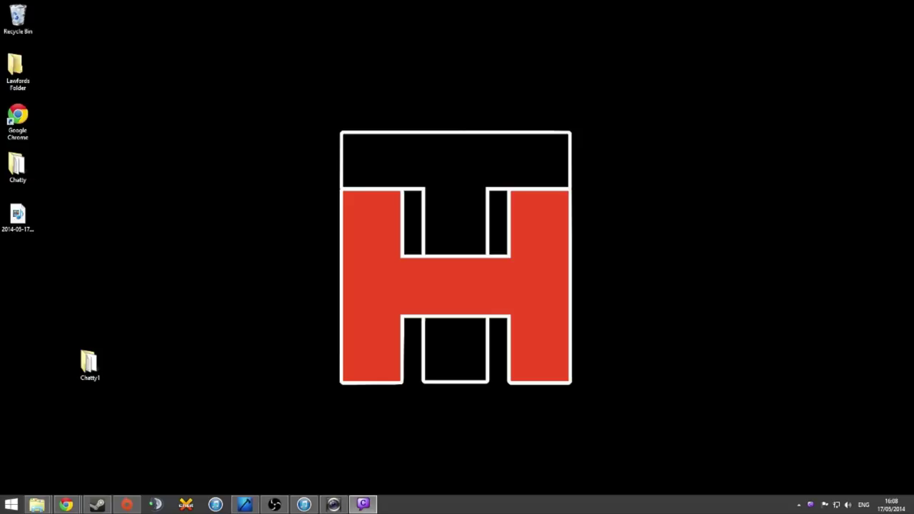
{"action": "left_click_drag", "start_coordinate": [749, 99], "coordinate": [457, 106]}
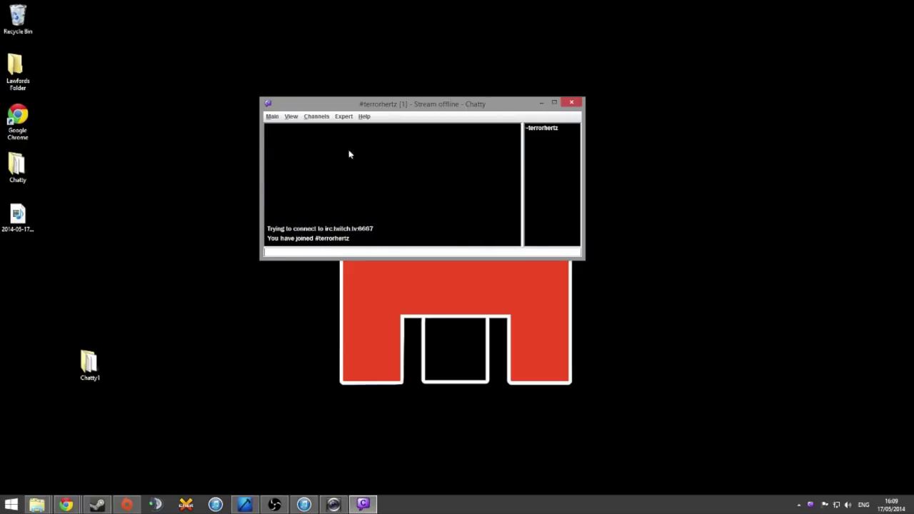
Disconnect Chatty from the current chat channel and open the Connect dialog
{"action": "left_click", "coordinate": [273, 116]}
{"action": "left_click", "coordinate": [286, 137]}
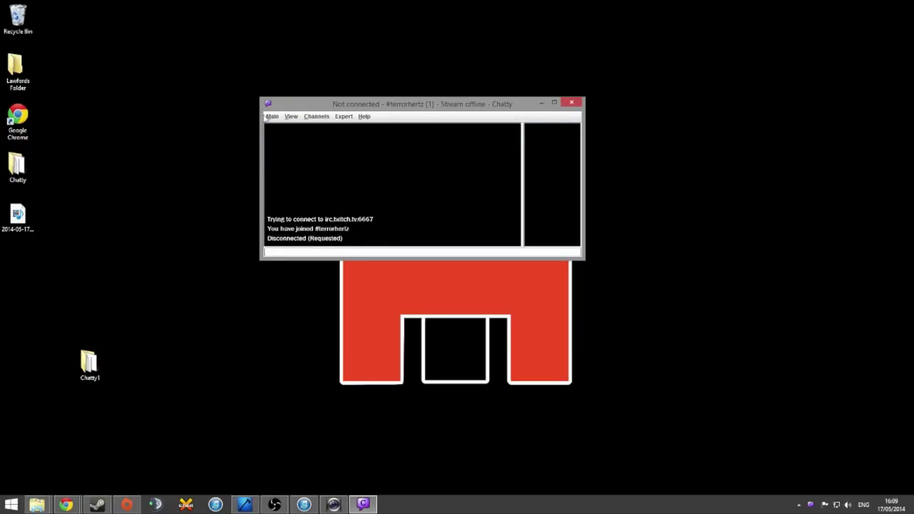
{"action": "left_click", "coordinate": [270, 117]}
{"action": "left_click", "coordinate": [269, 118]}
{"action": "left_click", "coordinate": [269, 119]}
{"action": "left_click", "coordinate": [279, 129]}
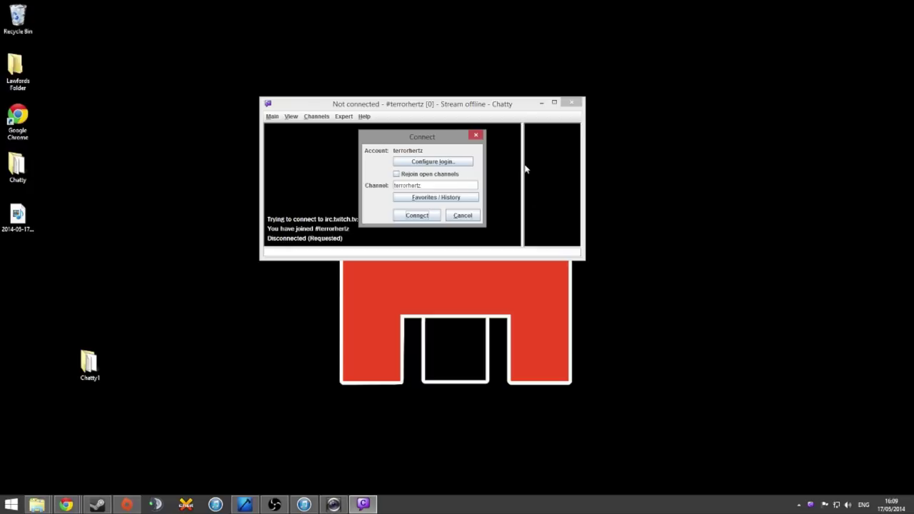
Remove the saved login and request new login data through the default browser with read user info access
{"action": "left_click", "coordinate": [452, 163]}
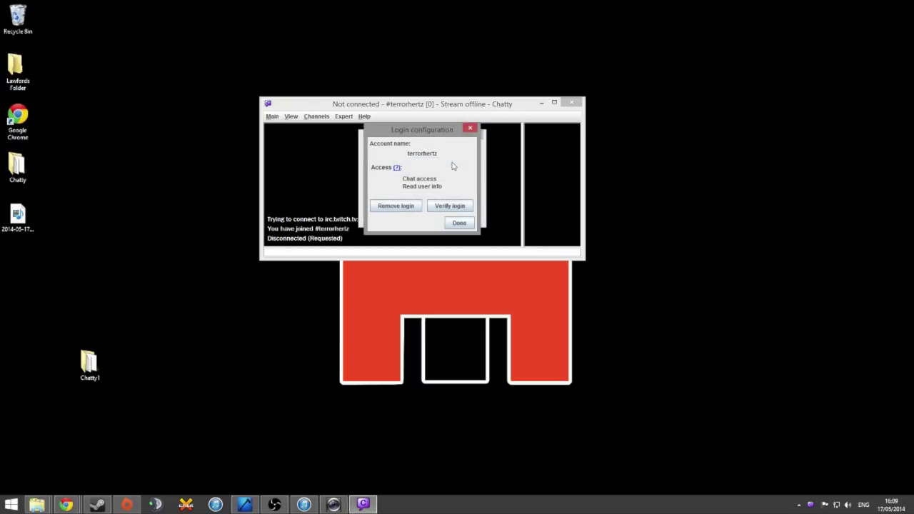
{"action": "left_click", "coordinate": [397, 208]}
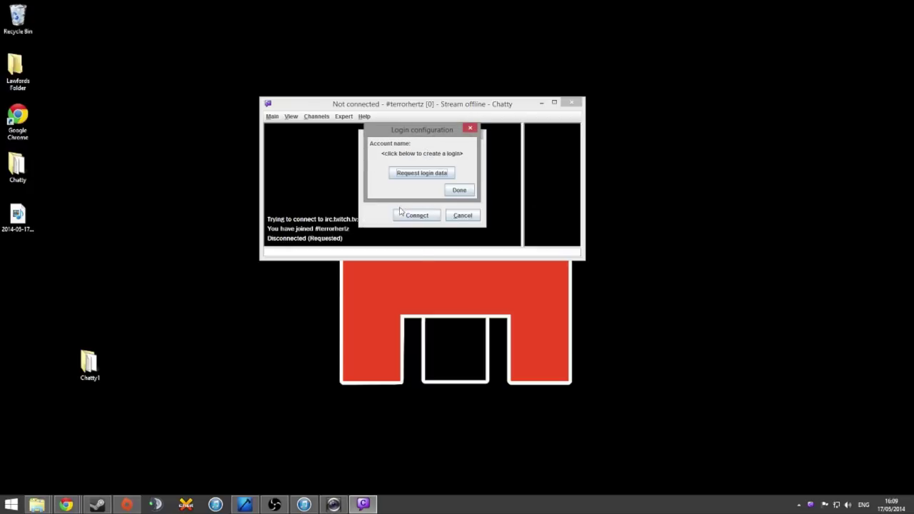
{"action": "left_click", "coordinate": [425, 179]}
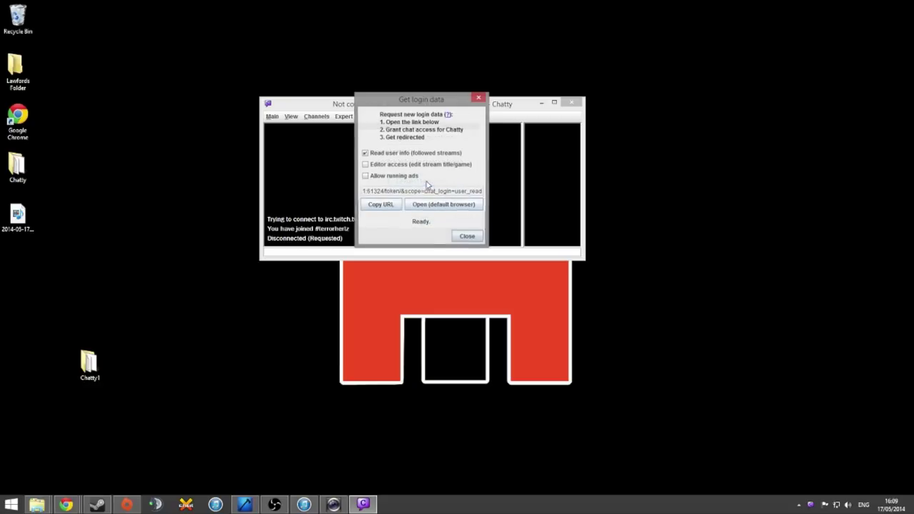
{"action": "left_click", "coordinate": [448, 205]}
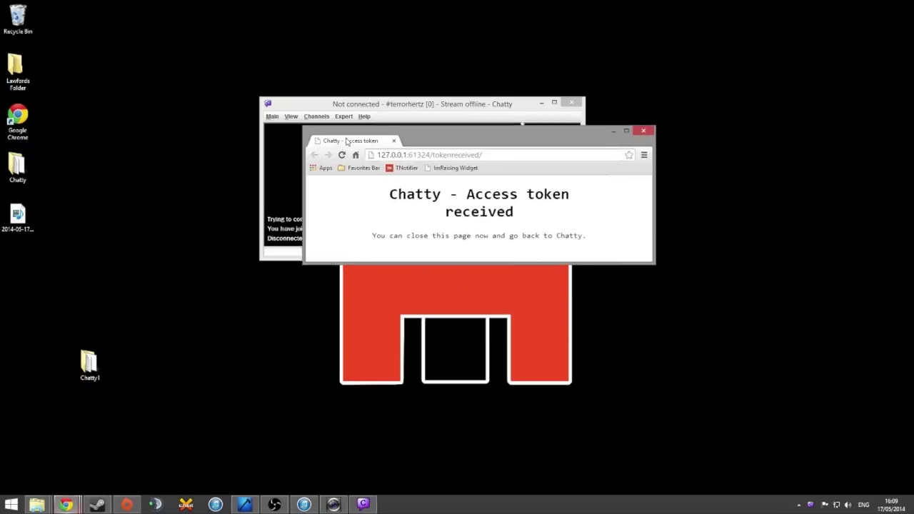
Close the browser's access token page, and verify the new login to complete the login configuration
{"action": "left_click_drag", "start_coordinate": [346, 141], "coordinate": [204, 92]}
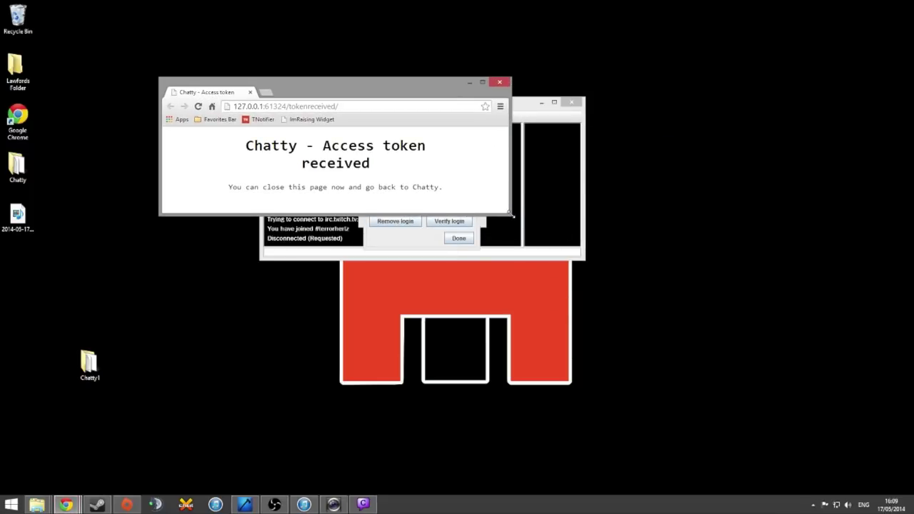
{"action": "left_click_drag", "start_coordinate": [510, 214], "coordinate": [746, 449]}
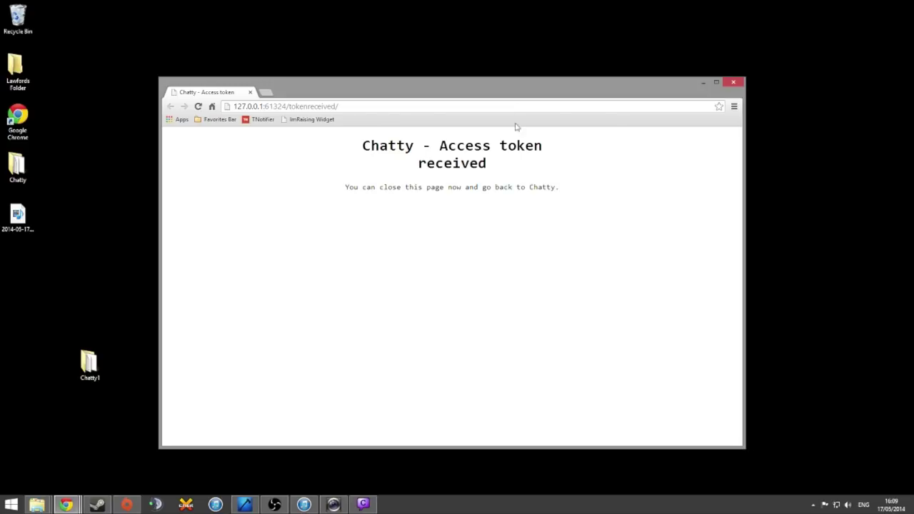
{"action": "left_click_drag", "start_coordinate": [501, 86], "coordinate": [470, 62]}
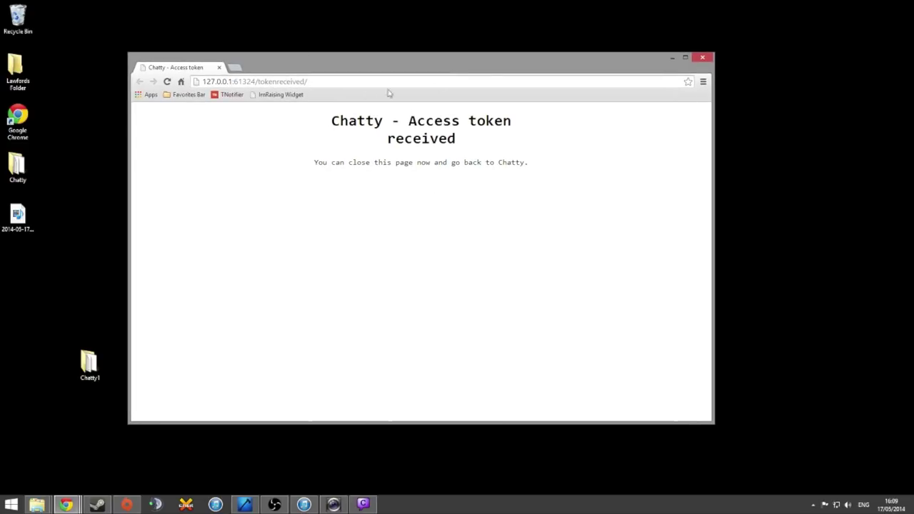
{"action": "left_click", "coordinate": [703, 58]}
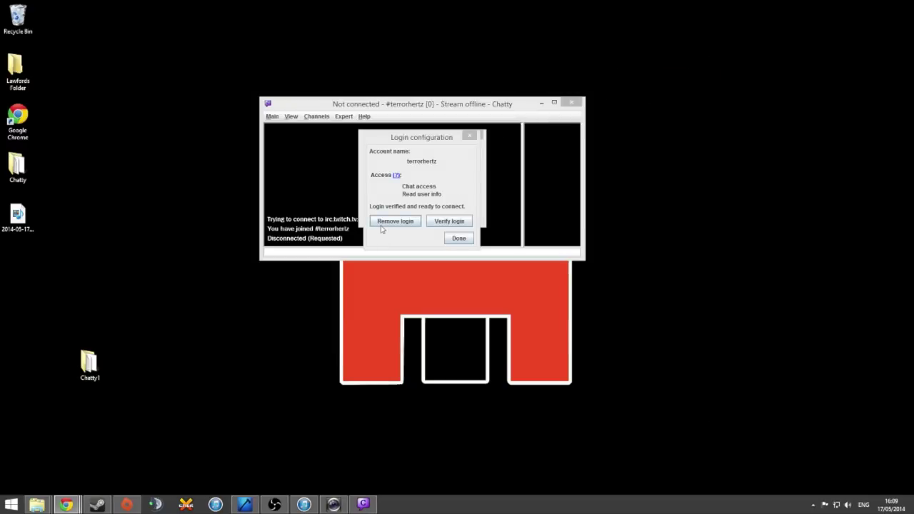
{"action": "left_click", "coordinate": [457, 224]}
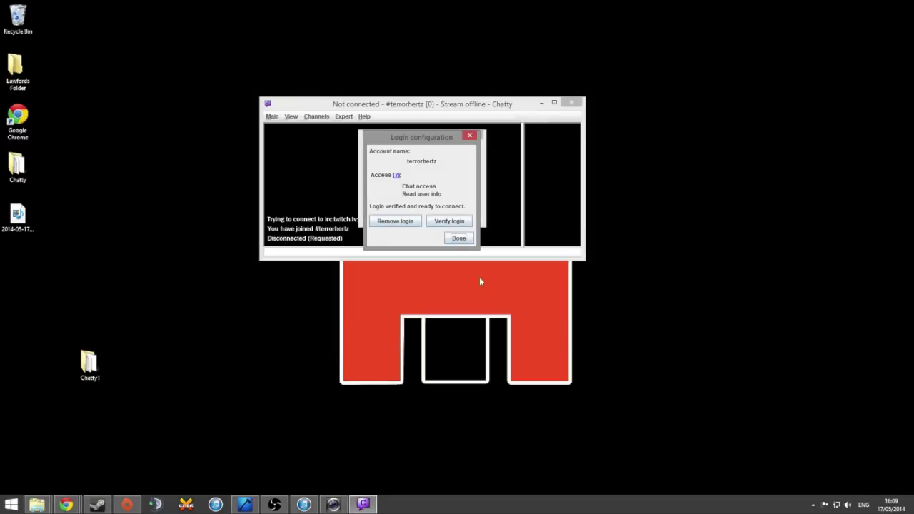
{"action": "left_click", "coordinate": [459, 239]}
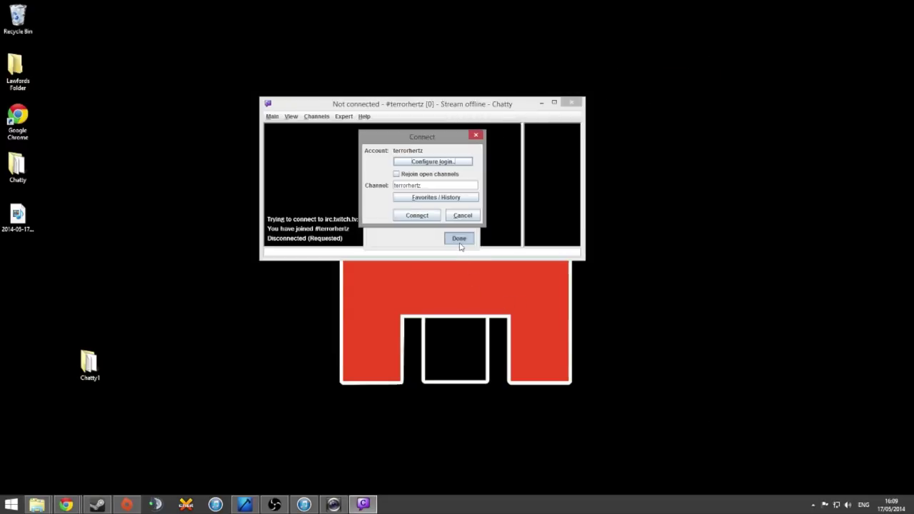
Connect to the Twitch channel already entered in the Connect dialog
{"action": "double_click", "coordinate": [437, 185]}
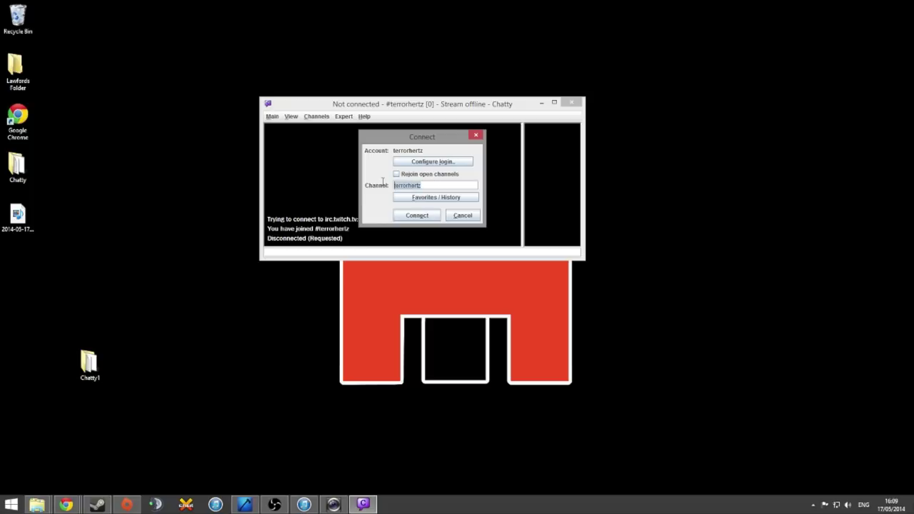
{"action": "left_click", "coordinate": [435, 184]}
{"action": "left_click", "coordinate": [426, 216]}
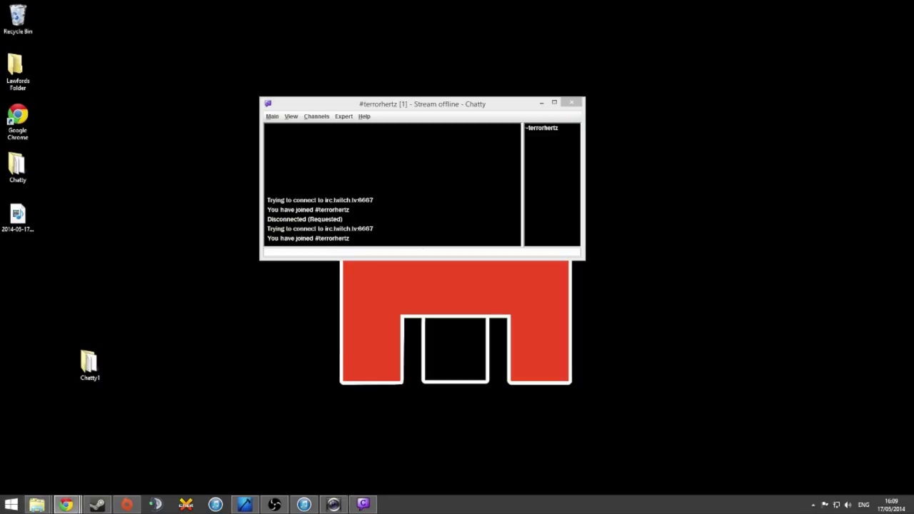
Bring up the channel's Twitch page in Chrome and arrange the Chatty window and the enlarged browser side by side
{"action": "left_click", "coordinate": [439, 300]}
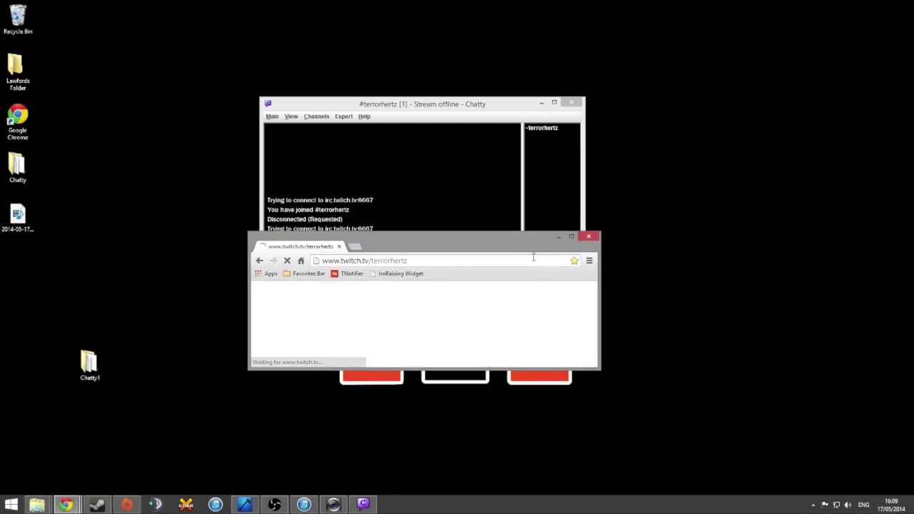
{"action": "left_click_drag", "start_coordinate": [249, 314], "coordinate": [399, 314]}
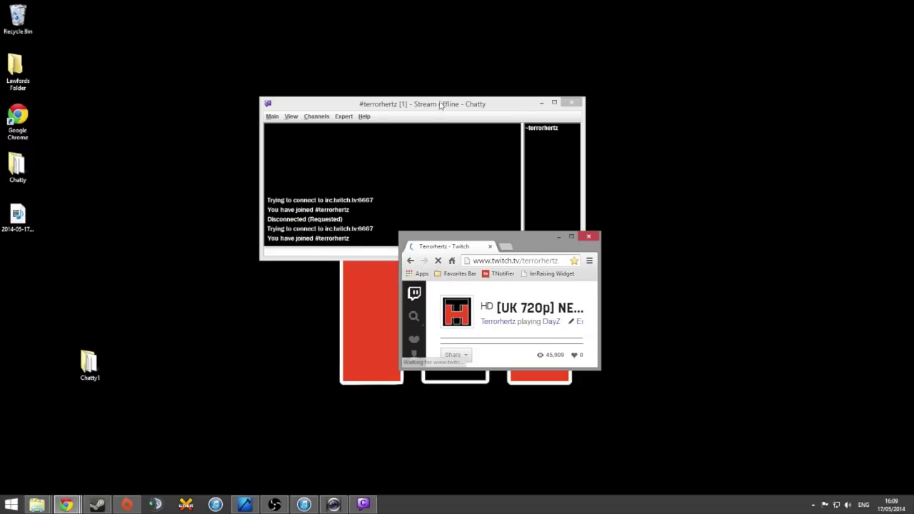
{"action": "left_click_drag", "start_coordinate": [443, 104], "coordinate": [259, 78]}
{"action": "left_click_drag", "start_coordinate": [523, 240], "coordinate": [542, 79]}
{"action": "left_click_drag", "start_coordinate": [615, 209], "coordinate": [877, 405]}
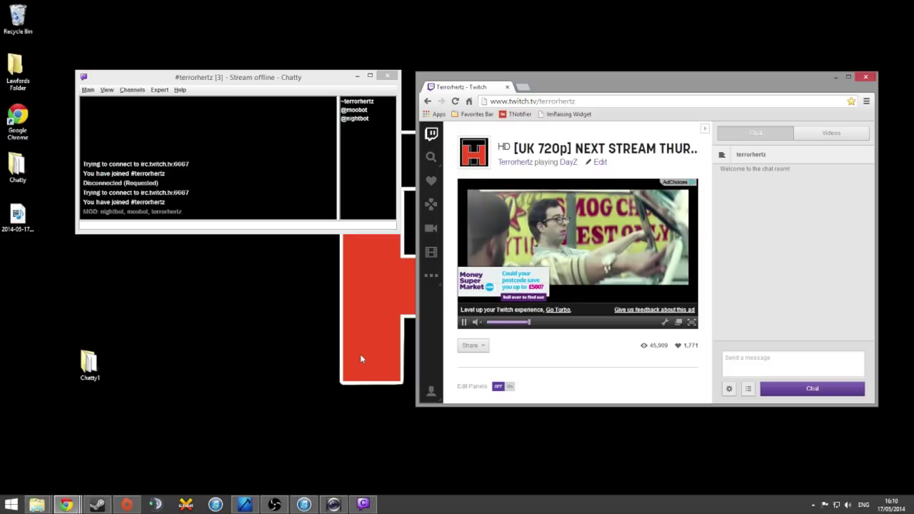
Send the message "test" from Chatty, then close the Twitch browser page and move Chatty back to the middle of the desktop
{"action": "left_click", "coordinate": [182, 228]}
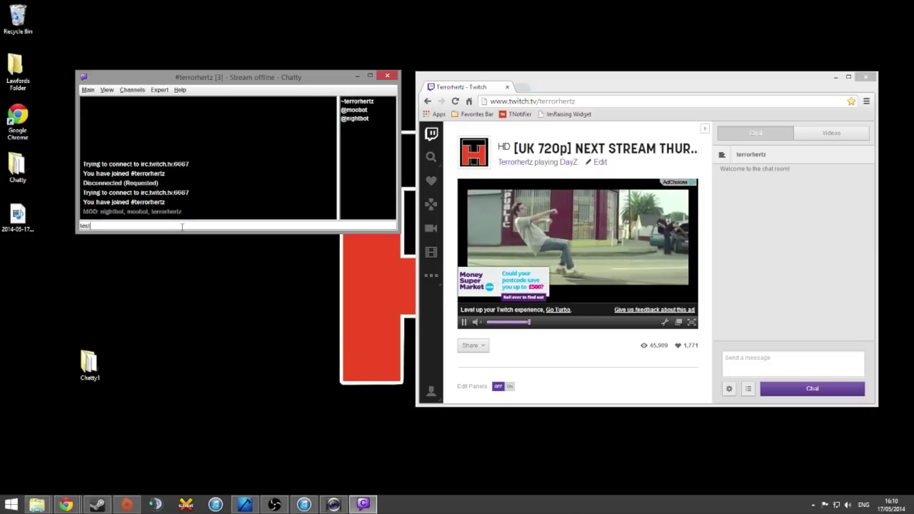
{"action": "key", "text": "Return"}
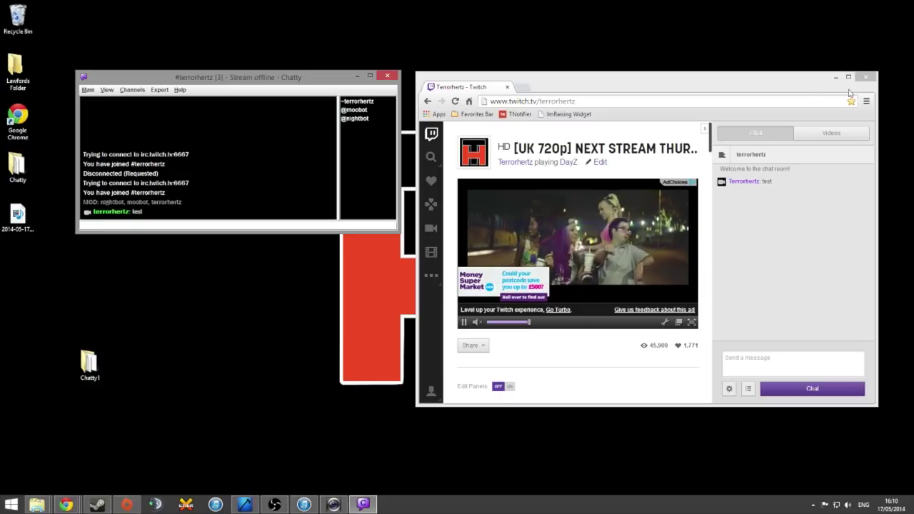
{"action": "left_click", "coordinate": [866, 77]}
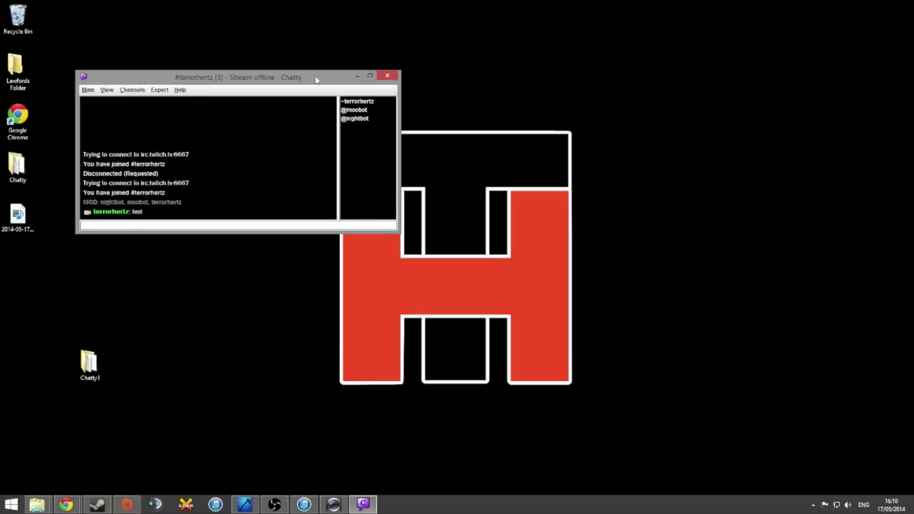
{"action": "left_click_drag", "start_coordinate": [315, 81], "coordinate": [544, 112]}
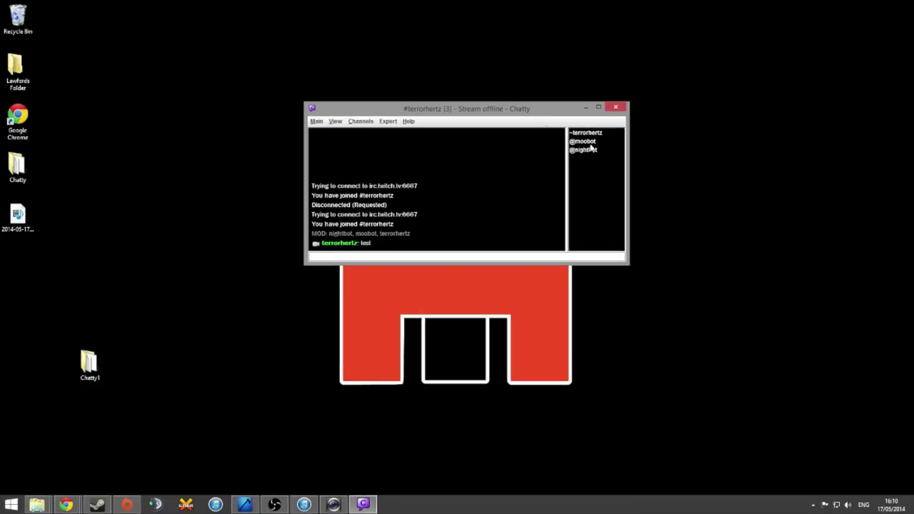
Select the channel owner in the user list, and open Chatty's Settings beside the chat window
{"action": "left_click", "coordinate": [587, 133]}
{"action": "left_click", "coordinate": [316, 122]}
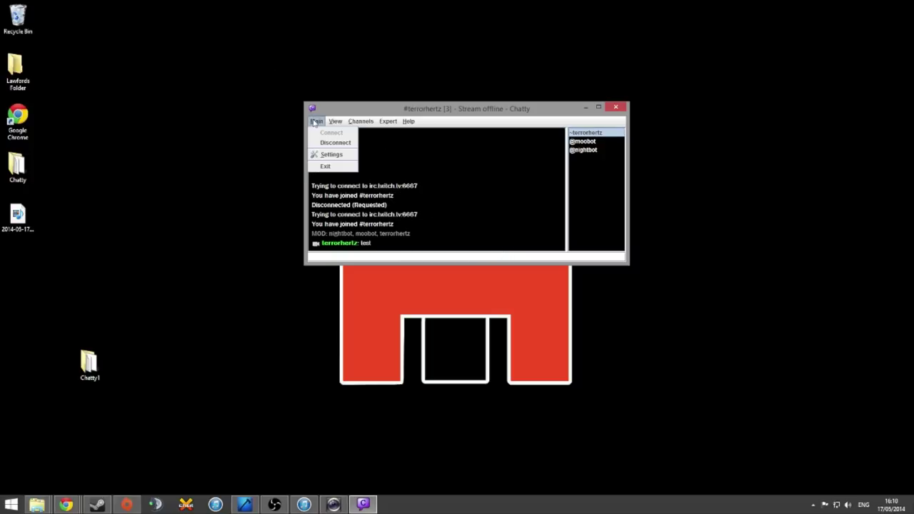
{"action": "left_click", "coordinate": [325, 155]}
{"action": "left_click_drag", "start_coordinate": [448, 94], "coordinate": [421, 84]}
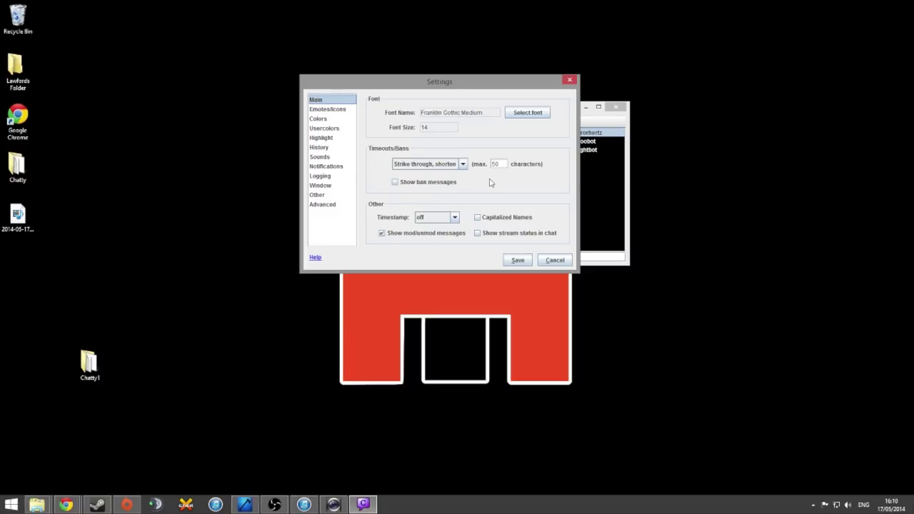
{"action": "left_click_drag", "start_coordinate": [467, 95], "coordinate": [177, 122]}
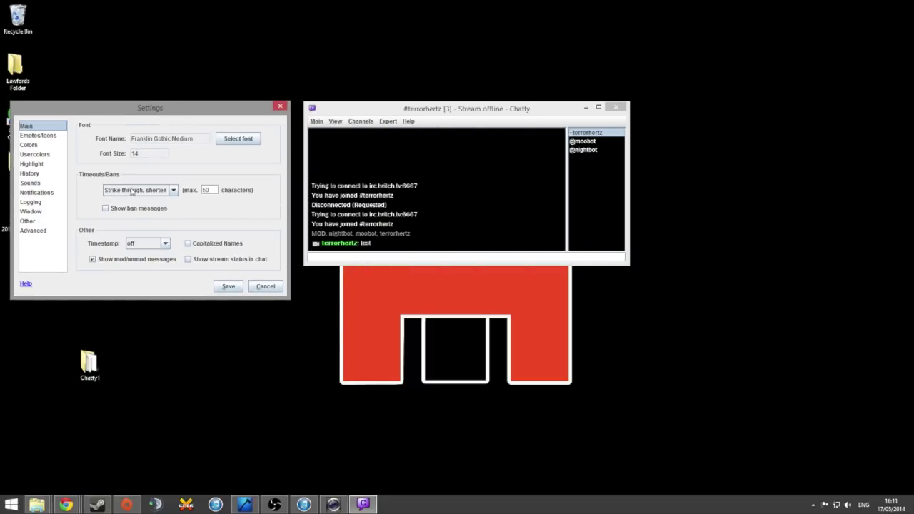
Try the [HH:mm:ss] timestamp format in the main settings and set the timestamp back to off
{"action": "left_click", "coordinate": [161, 245]}
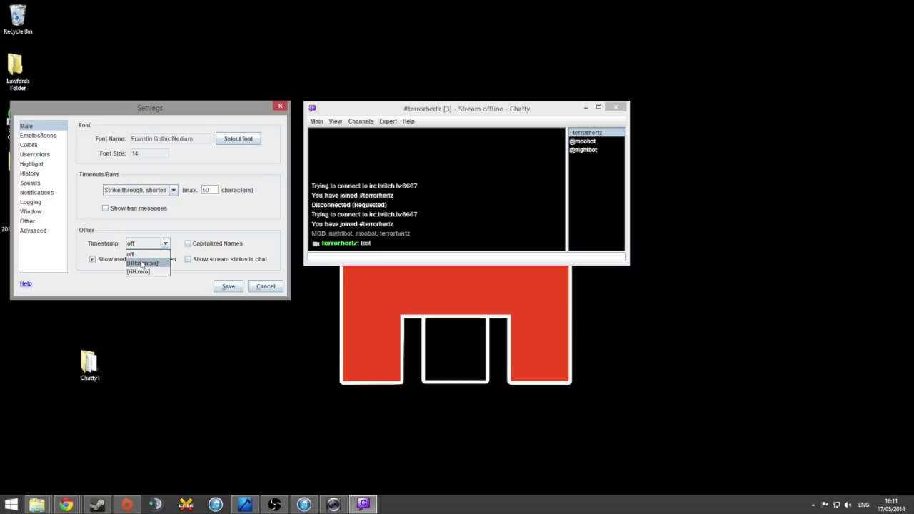
{"action": "left_click", "coordinate": [146, 263]}
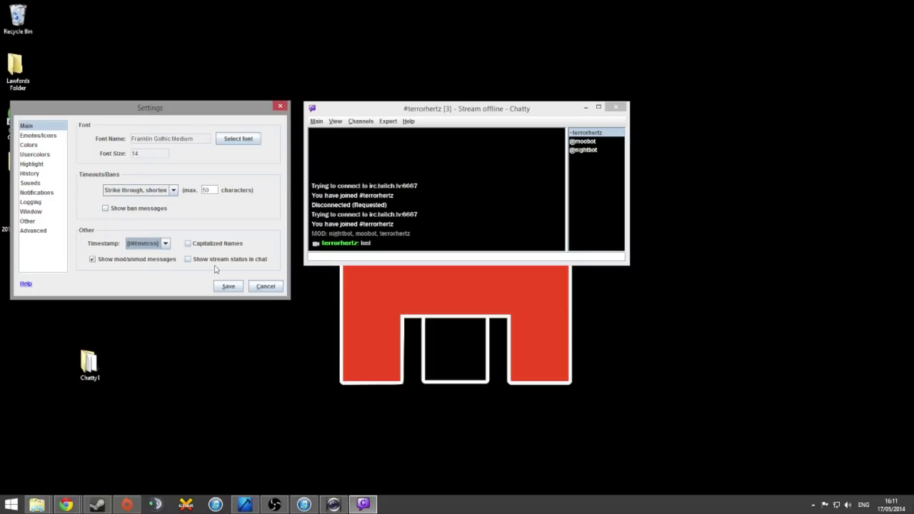
{"action": "left_click", "coordinate": [165, 244]}
{"action": "left_click", "coordinate": [153, 254]}
{"action": "left_click_drag", "start_coordinate": [218, 113], "coordinate": [231, 111]}
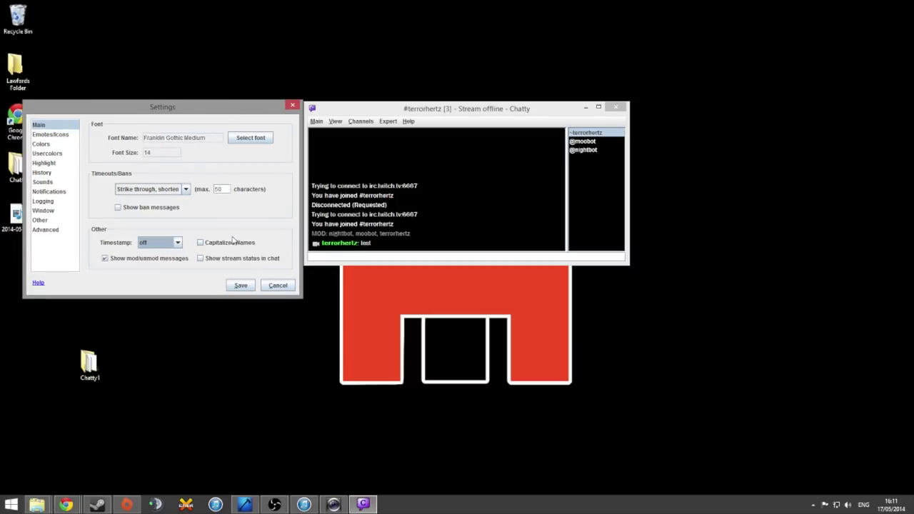
Review the emotes/icons and colors settings, including the color choices for the "You have joined" info text
{"action": "left_click", "coordinate": [54, 135]}
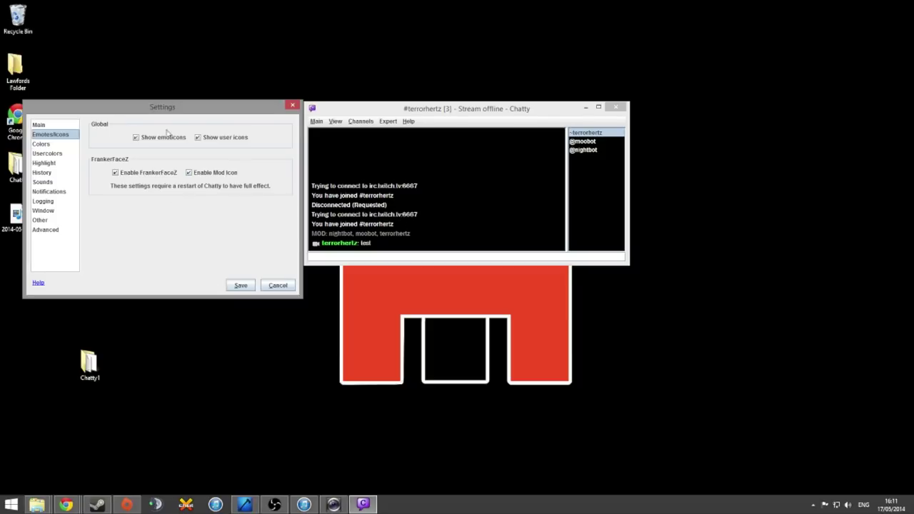
{"action": "left_click", "coordinate": [62, 146]}
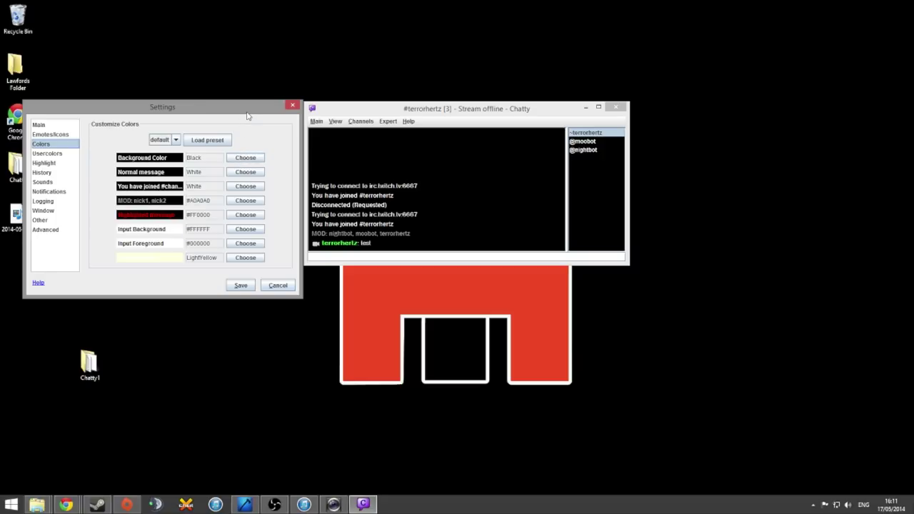
{"action": "left_click_drag", "start_coordinate": [246, 115], "coordinate": [243, 119]}
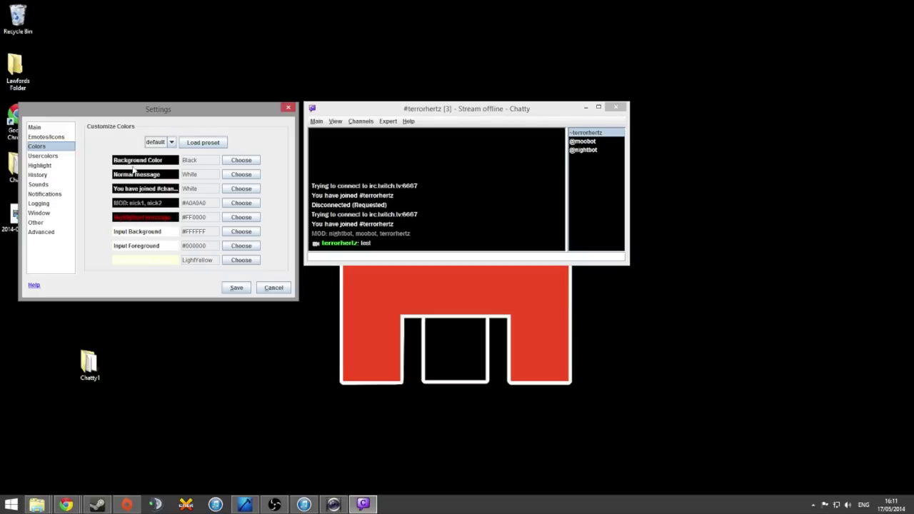
{"action": "left_click", "coordinate": [241, 189]}
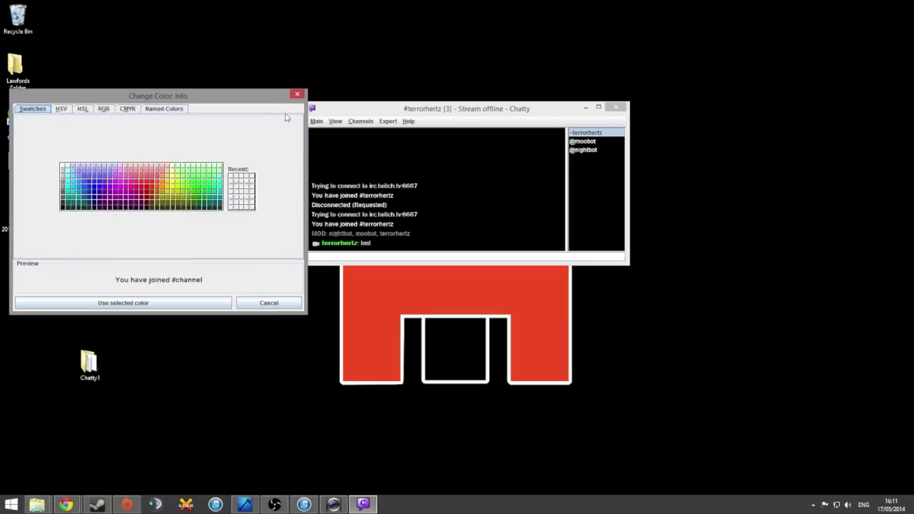
{"action": "left_click", "coordinate": [297, 94]}
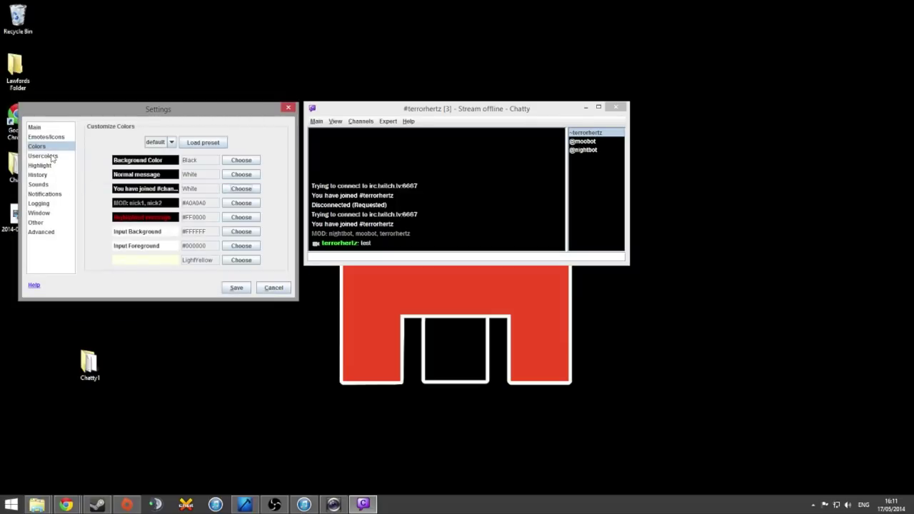
Try adding a $mod item with its own color to the custom usercolors, and discard it
{"action": "left_click", "coordinate": [43, 156]}
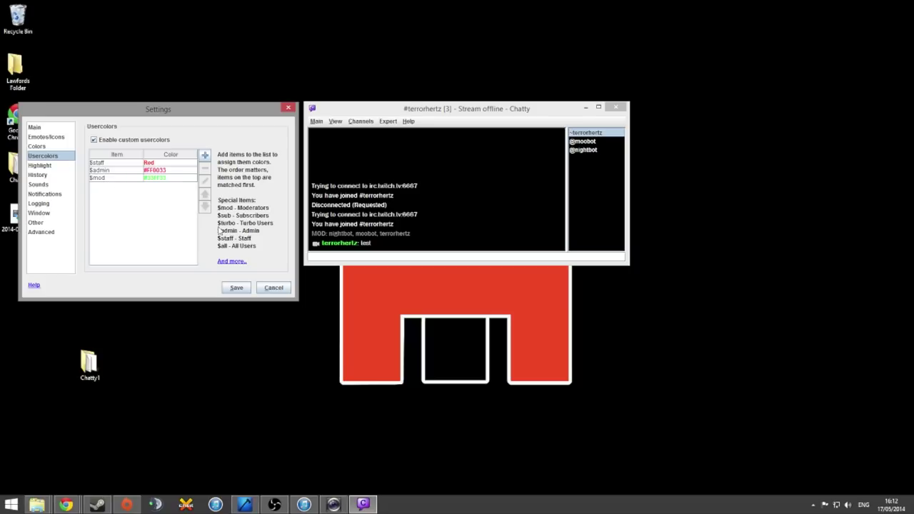
{"action": "left_click", "coordinate": [205, 155]}
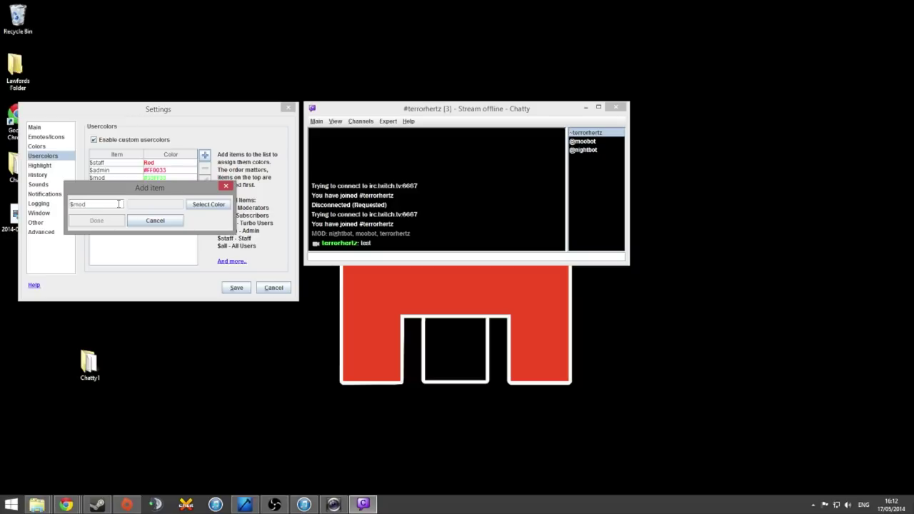
{"action": "left_click", "coordinate": [200, 204]}
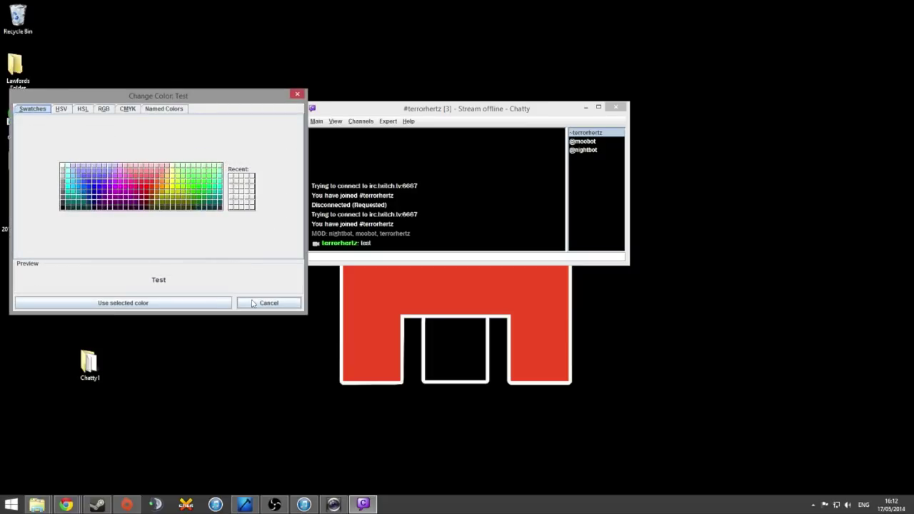
{"action": "left_click", "coordinate": [249, 303]}
{"action": "left_click", "coordinate": [175, 223]}
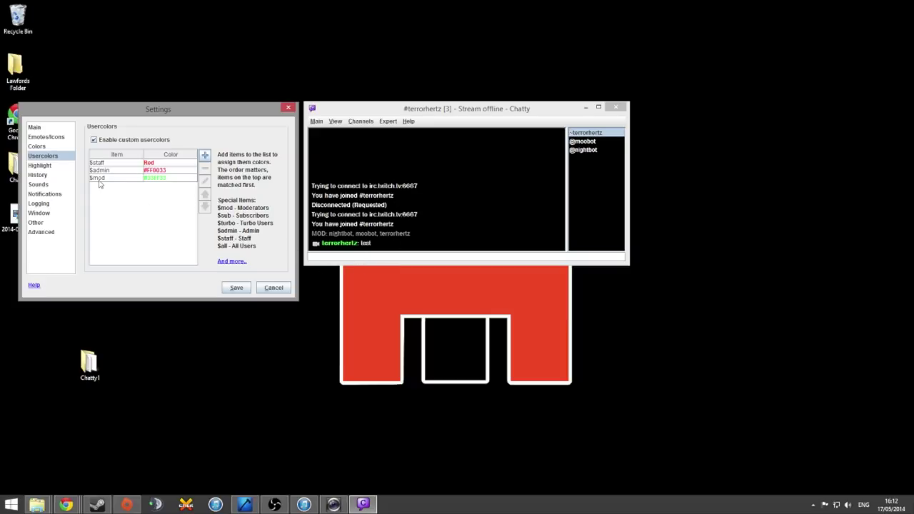
Review the highlight settings, and delete all channel history entries in the history settings
{"action": "left_click", "coordinate": [43, 166]}
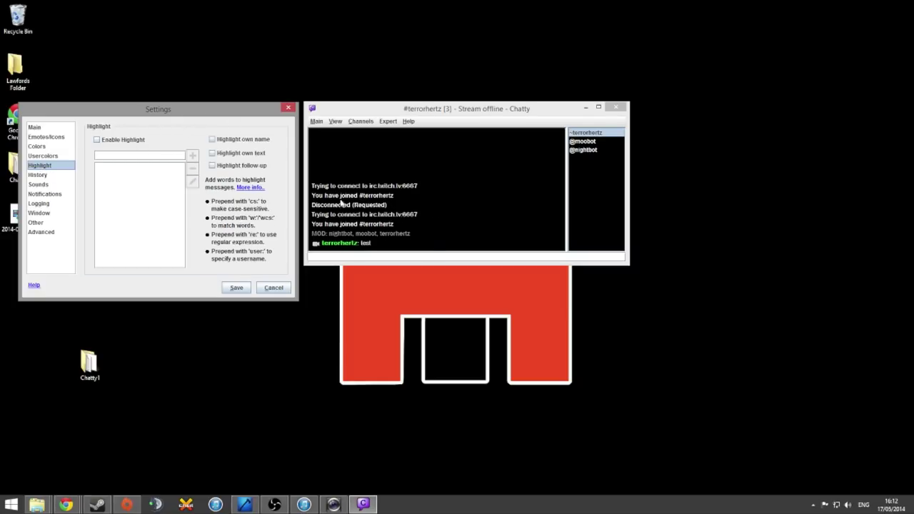
{"action": "left_click", "coordinate": [39, 175]}
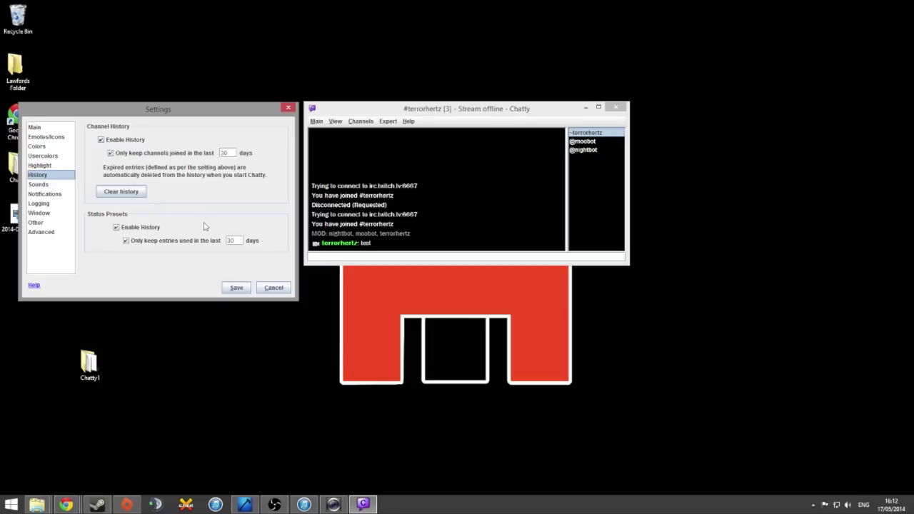
{"action": "left_click", "coordinate": [126, 193]}
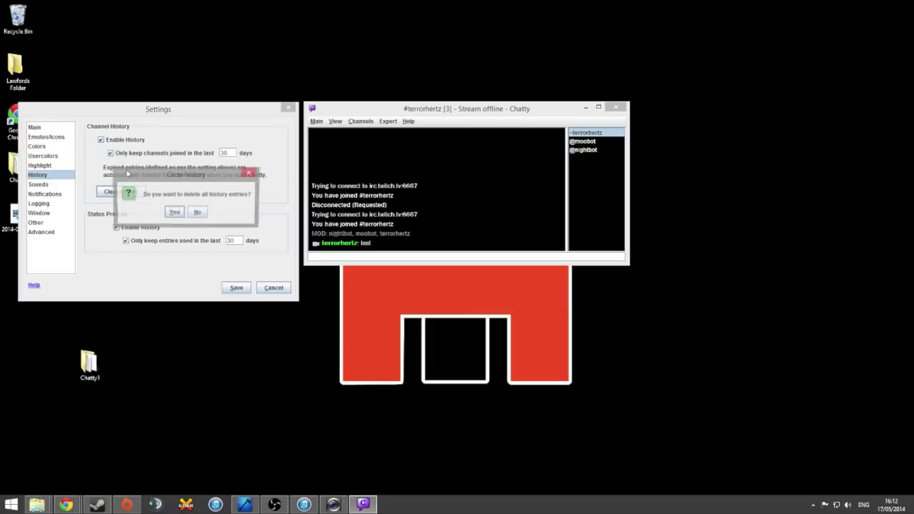
{"action": "left_click", "coordinate": [174, 212]}
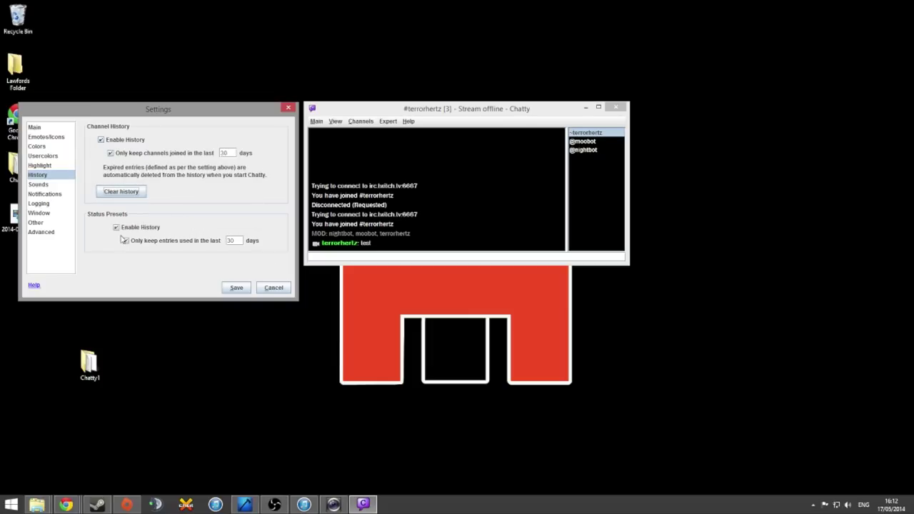
Review the sound and notification settings, and check for Chatty among the hidden system tray icons
{"action": "left_click", "coordinate": [61, 186]}
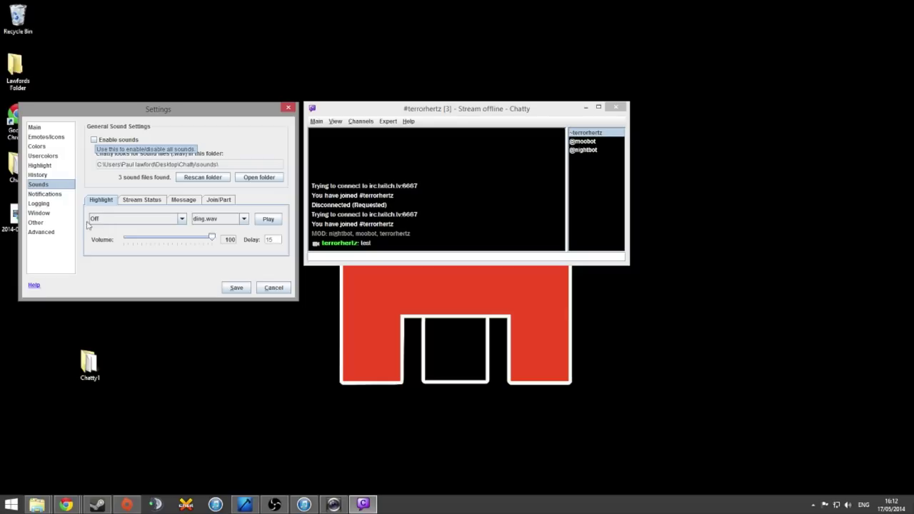
{"action": "left_click", "coordinate": [51, 195]}
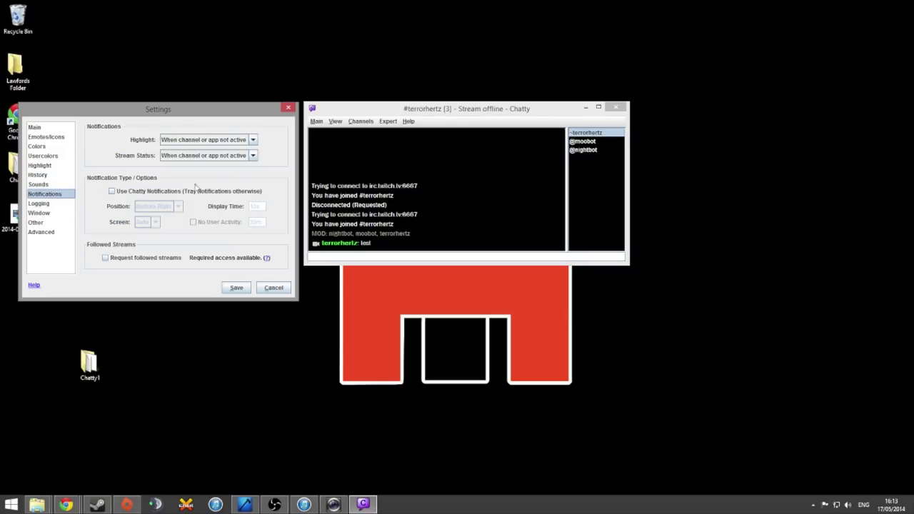
{"action": "left_click", "coordinate": [813, 504]}
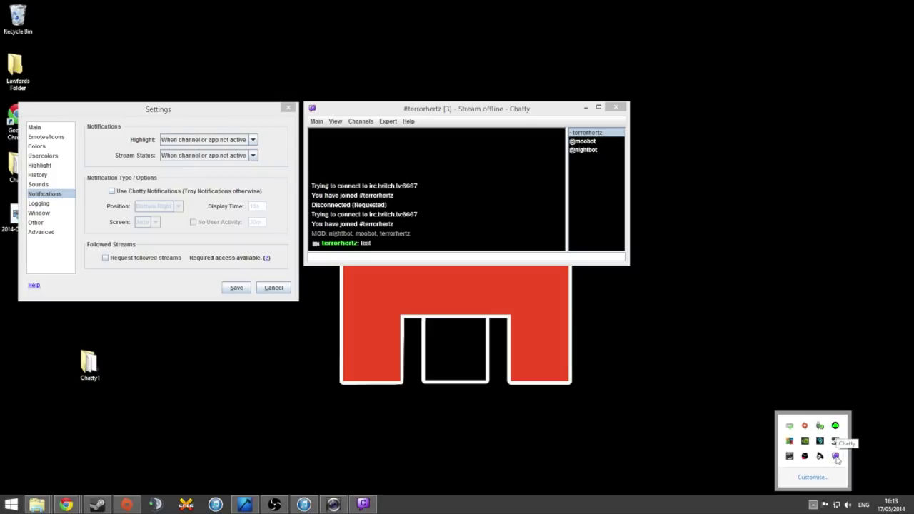
{"action": "left_click", "coordinate": [738, 389]}
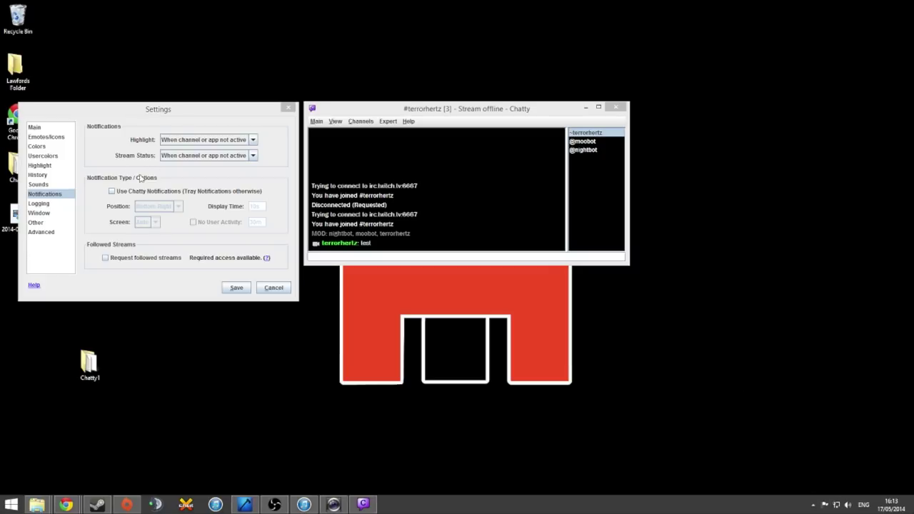
Review the logging settings, the window settings and the other settings with graphics and chat buffer options
{"action": "left_click", "coordinate": [50, 205]}
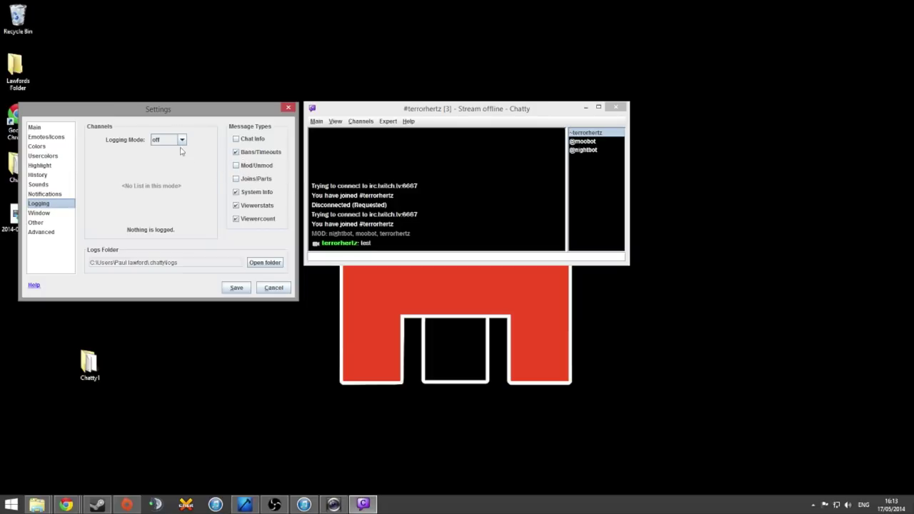
{"action": "left_click", "coordinate": [40, 212]}
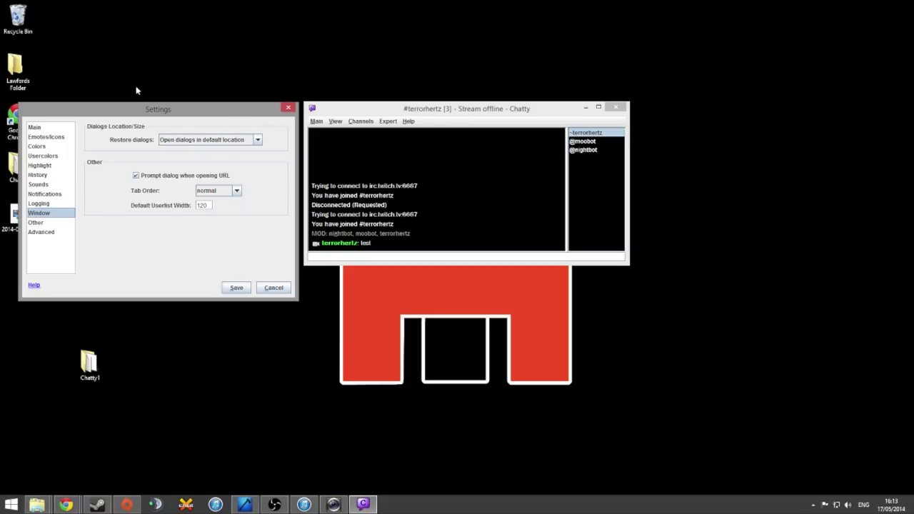
{"action": "left_click", "coordinate": [36, 223]}
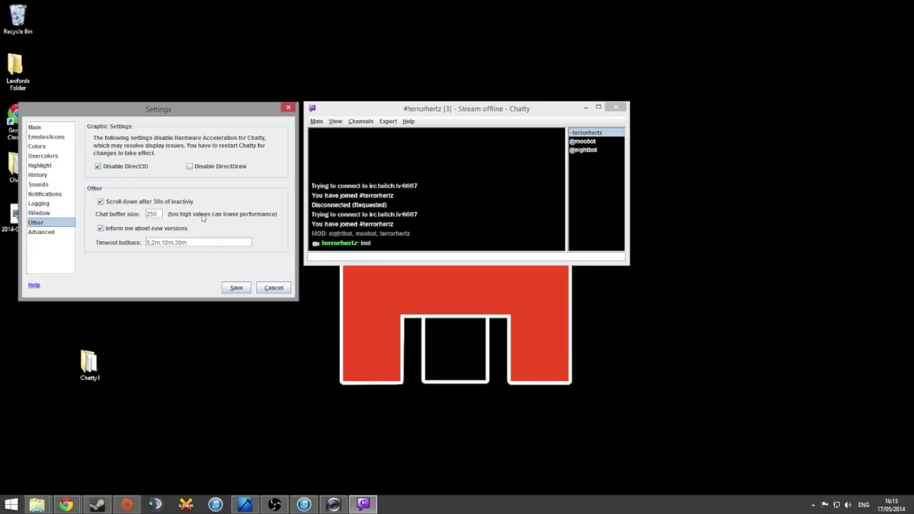
Review the advanced settings, revisit the main, usercolors and colors settings, and close the settings without saving
{"action": "left_click", "coordinate": [48, 233]}
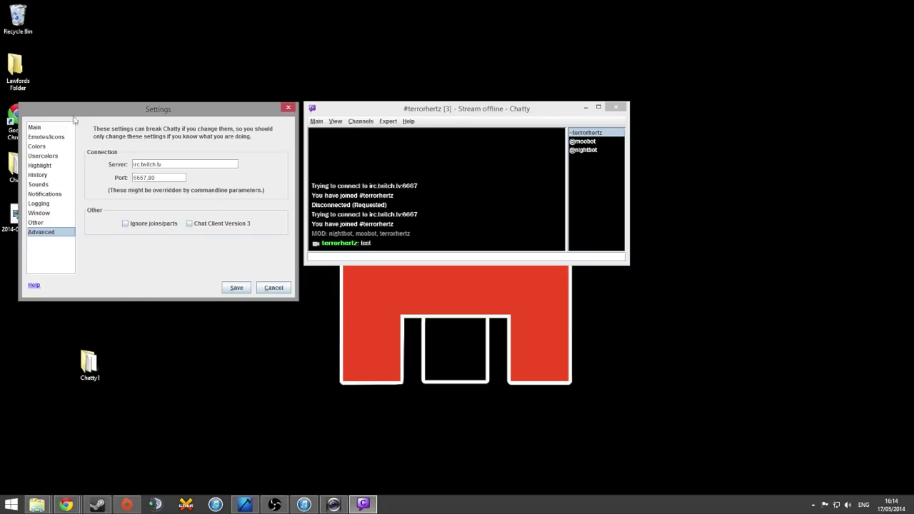
{"action": "left_click", "coordinate": [36, 129]}
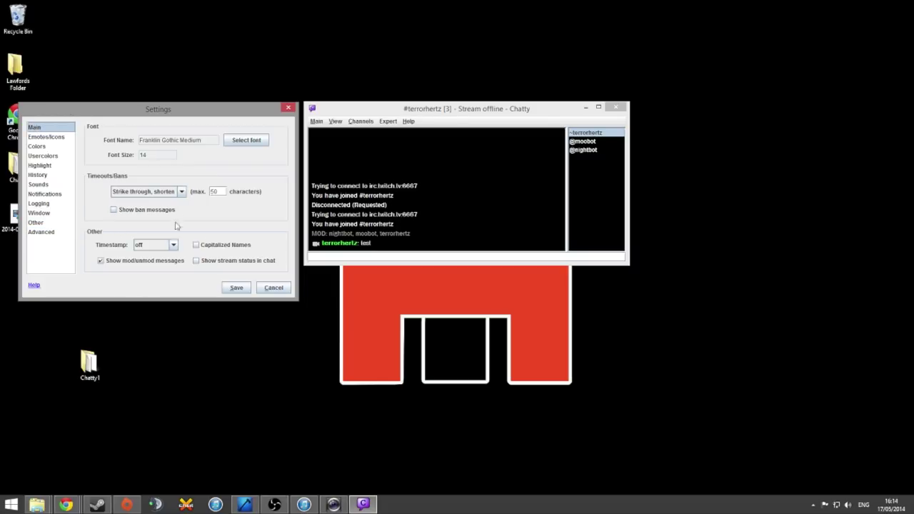
{"action": "left_click", "coordinate": [50, 157]}
{"action": "left_click", "coordinate": [42, 147]}
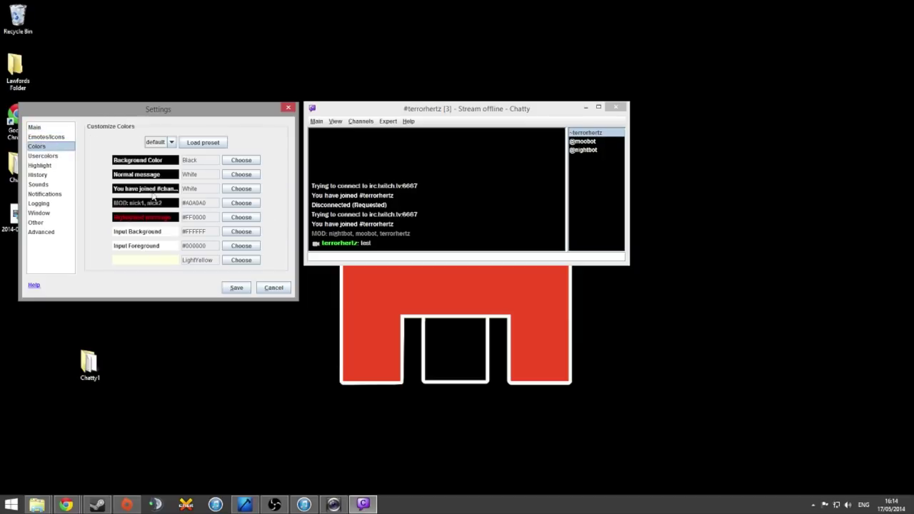
{"action": "left_click", "coordinate": [274, 287]}
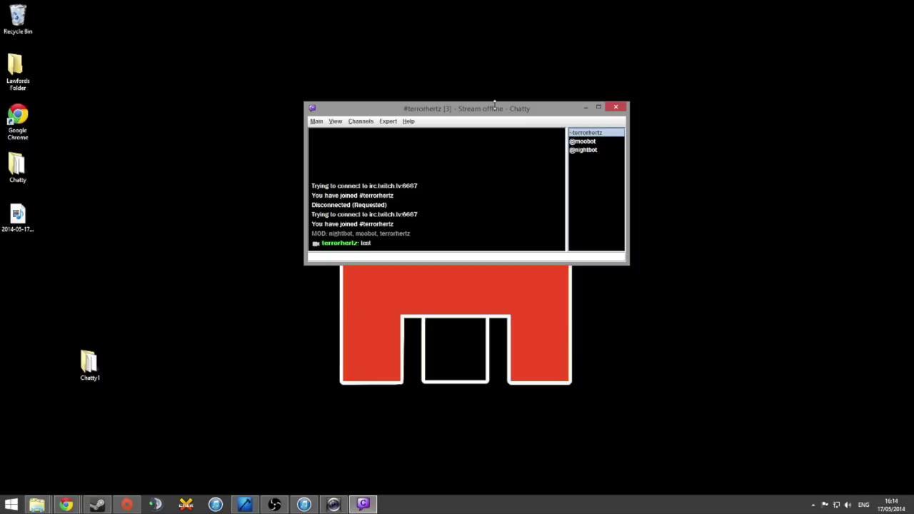
Move the chat window to the middle of the desktop and open the channel info window beside it
{"action": "left_click_drag", "start_coordinate": [490, 112], "coordinate": [474, 186]}
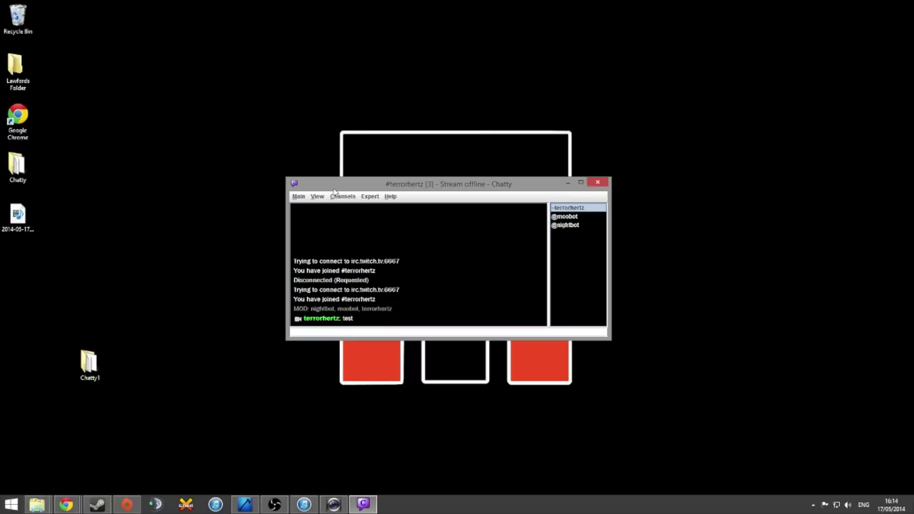
{"action": "left_click_drag", "start_coordinate": [334, 189], "coordinate": [340, 194]}
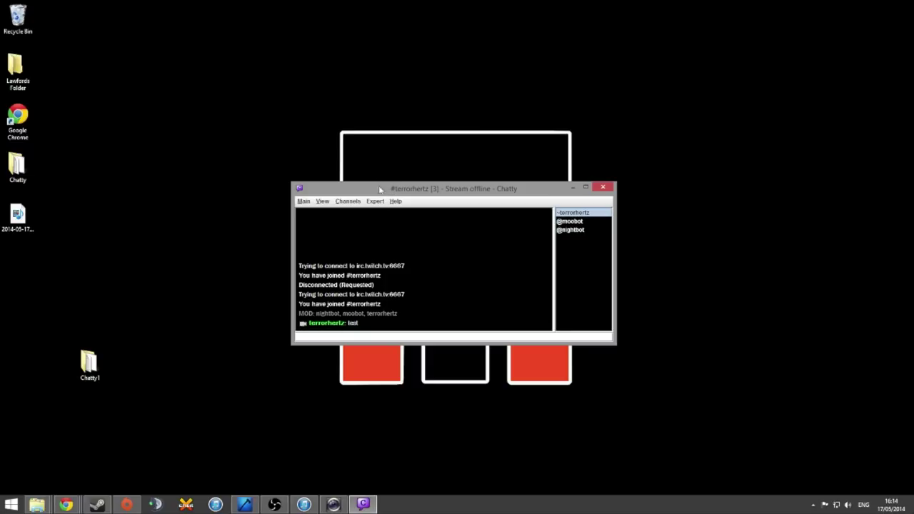
{"action": "left_click", "coordinate": [322, 201]}
{"action": "mouse_move", "coordinate": [394, 203]}
{"action": "mouse_move", "coordinate": [322, 202]}
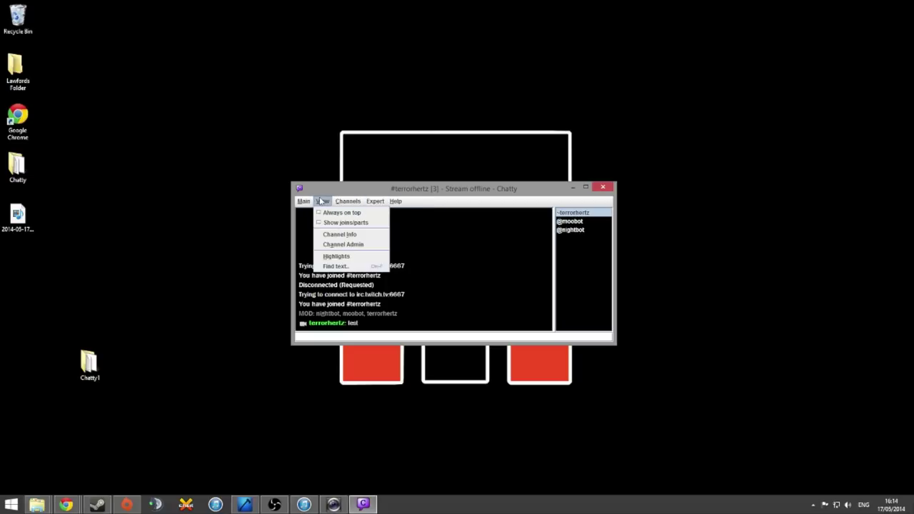
{"action": "left_click", "coordinate": [352, 236]}
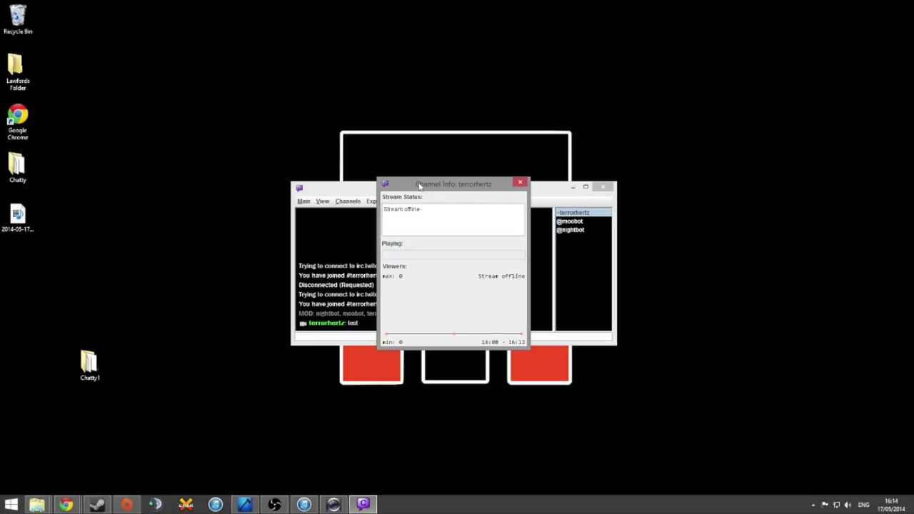
{"action": "left_click_drag", "start_coordinate": [420, 186], "coordinate": [659, 183]}
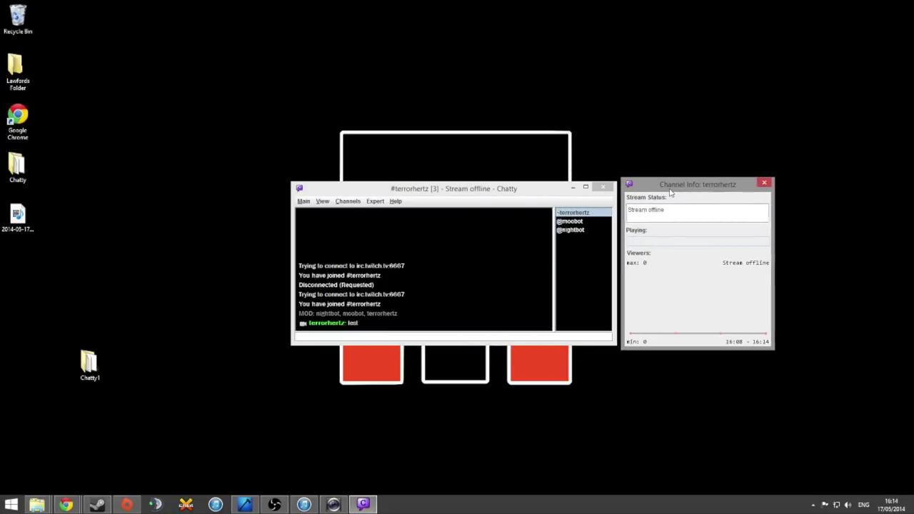
Review the stream title and the status and commercial pages in Channel Admin, and close both Channel Admin and Channel Info
{"action": "left_click", "coordinate": [326, 204]}
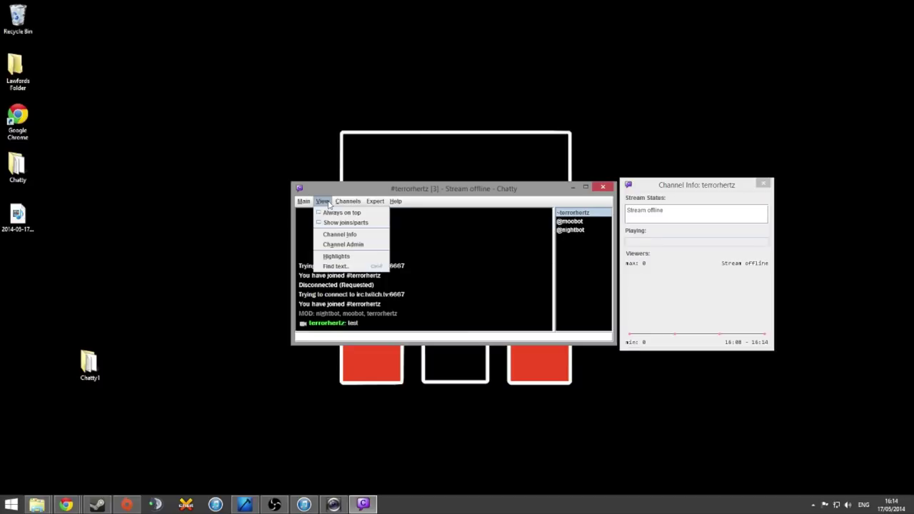
{"action": "left_click", "coordinate": [366, 245]}
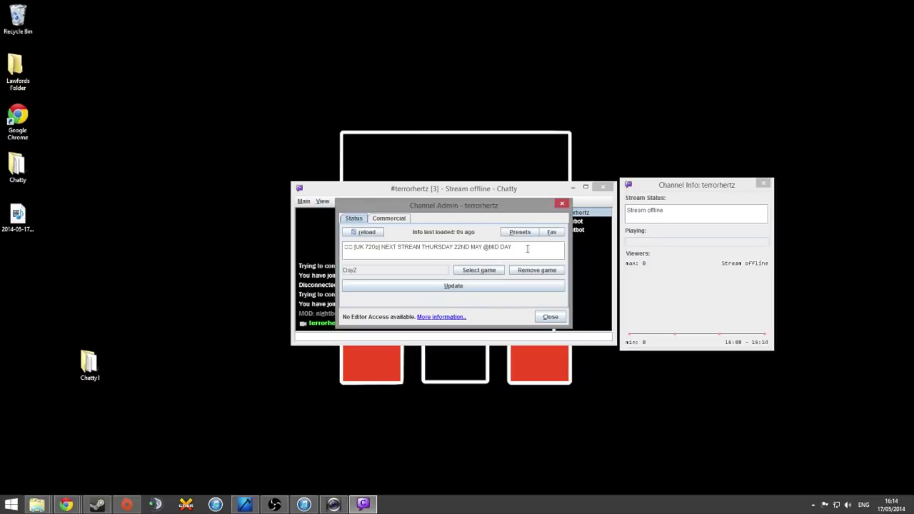
{"action": "left_click_drag", "start_coordinate": [527, 249], "coordinate": [343, 247]}
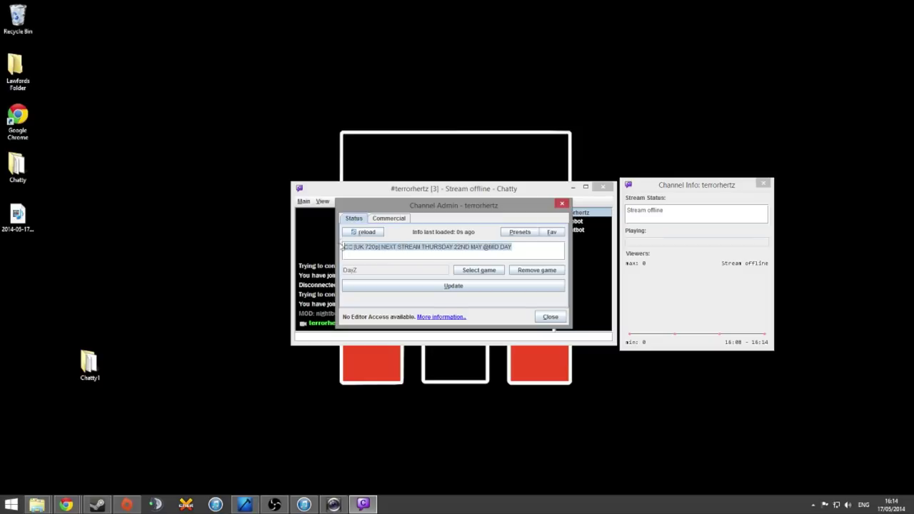
{"action": "left_click", "coordinate": [395, 220]}
{"action": "left_click", "coordinate": [352, 221]}
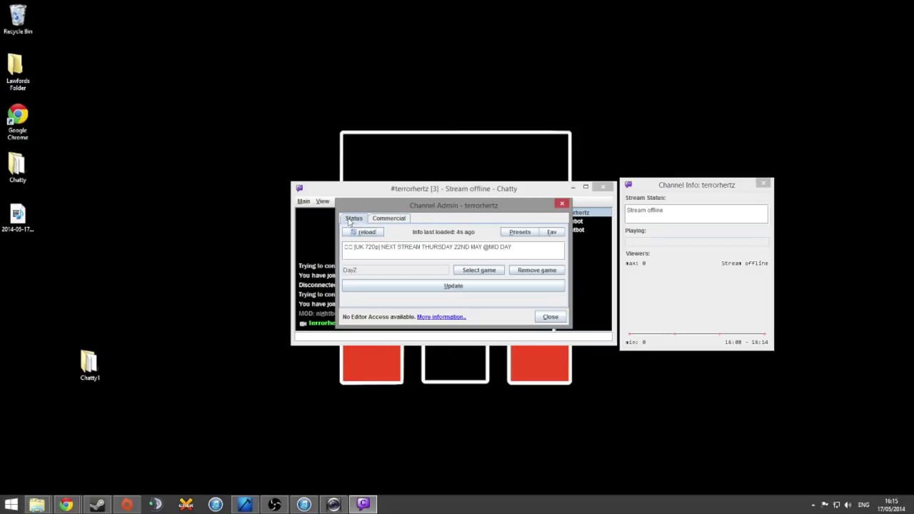
{"action": "left_click", "coordinate": [550, 318]}
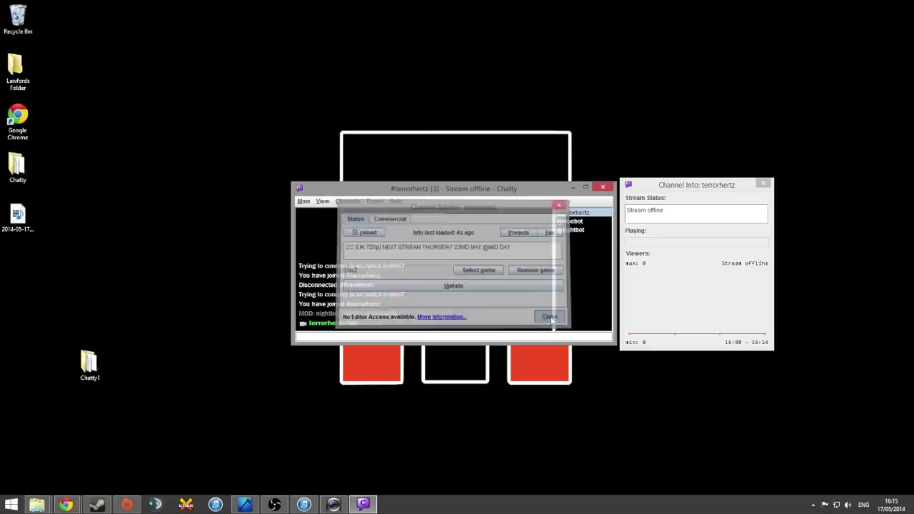
{"action": "left_click", "coordinate": [763, 185]}
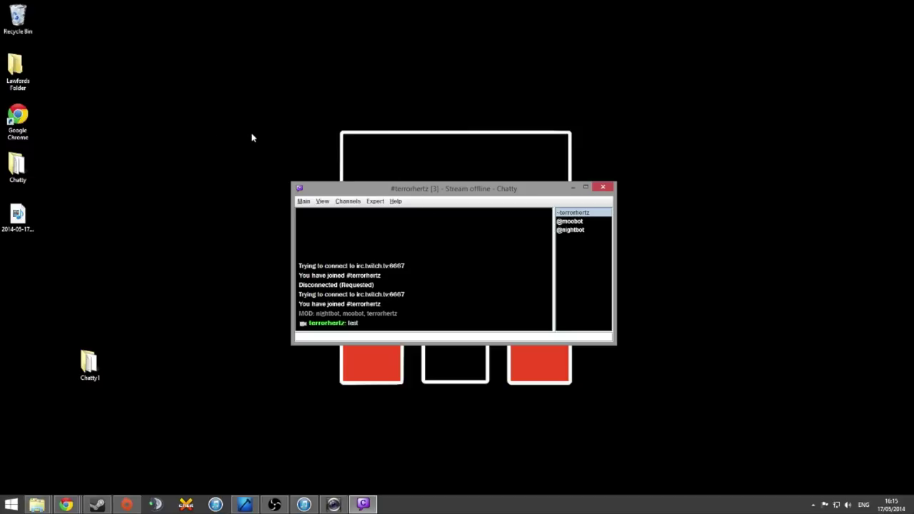
{"action": "left_click_drag", "start_coordinate": [243, 136], "coordinate": [712, 402]}
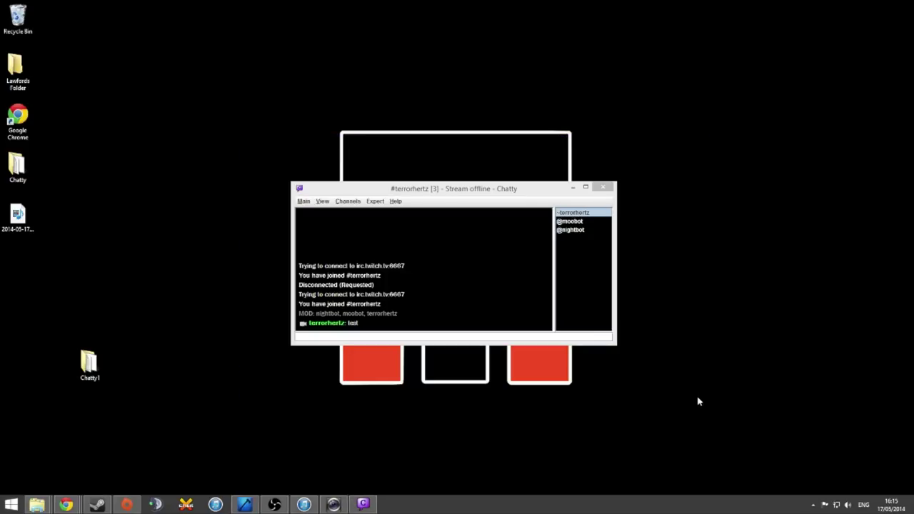
{"action": "left_click_drag", "start_coordinate": [651, 378], "coordinate": [249, 143]}
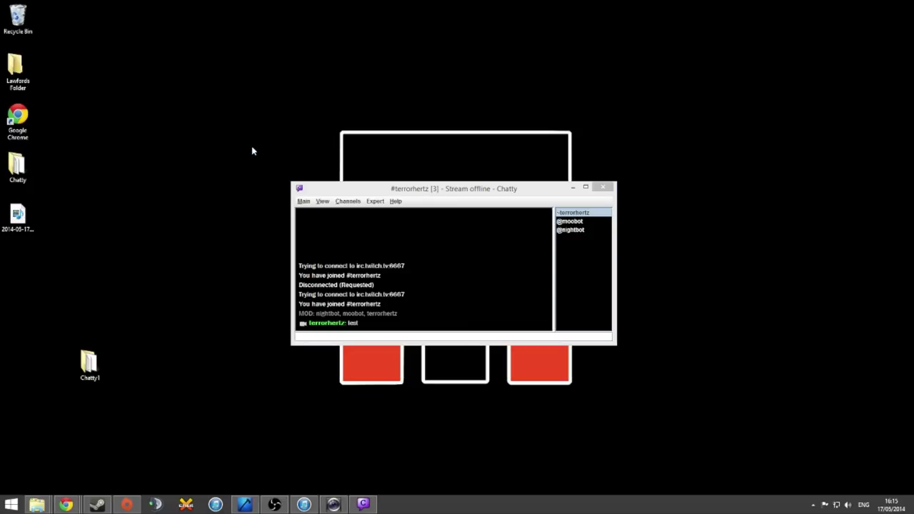